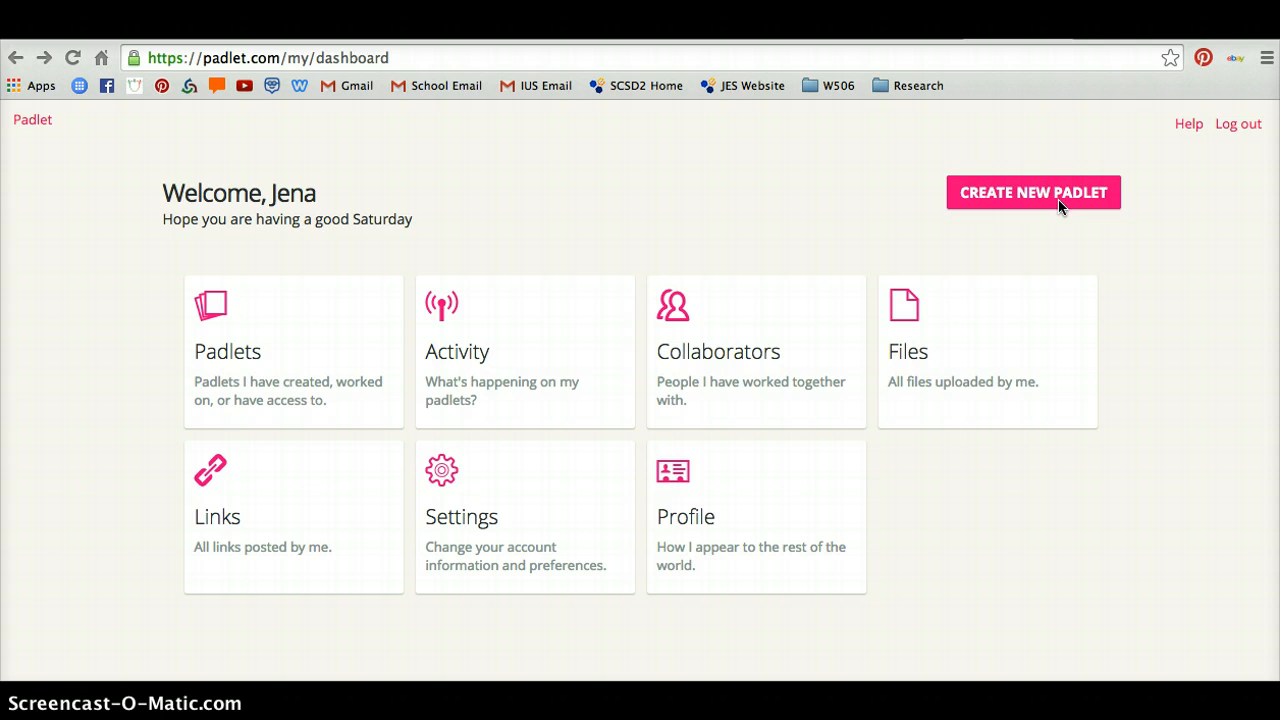
# Create a new padlet wall from the dashboard
pyautogui.click(1058, 199)
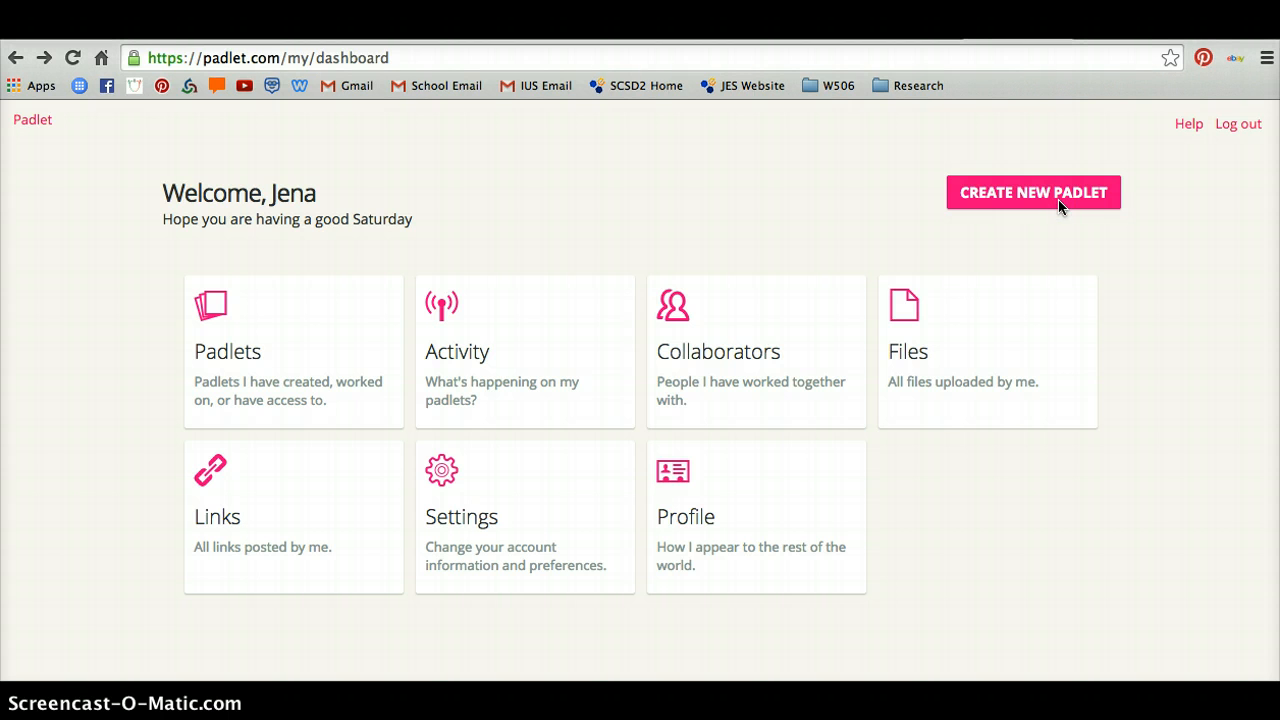
pyautogui.click(1006, 181)
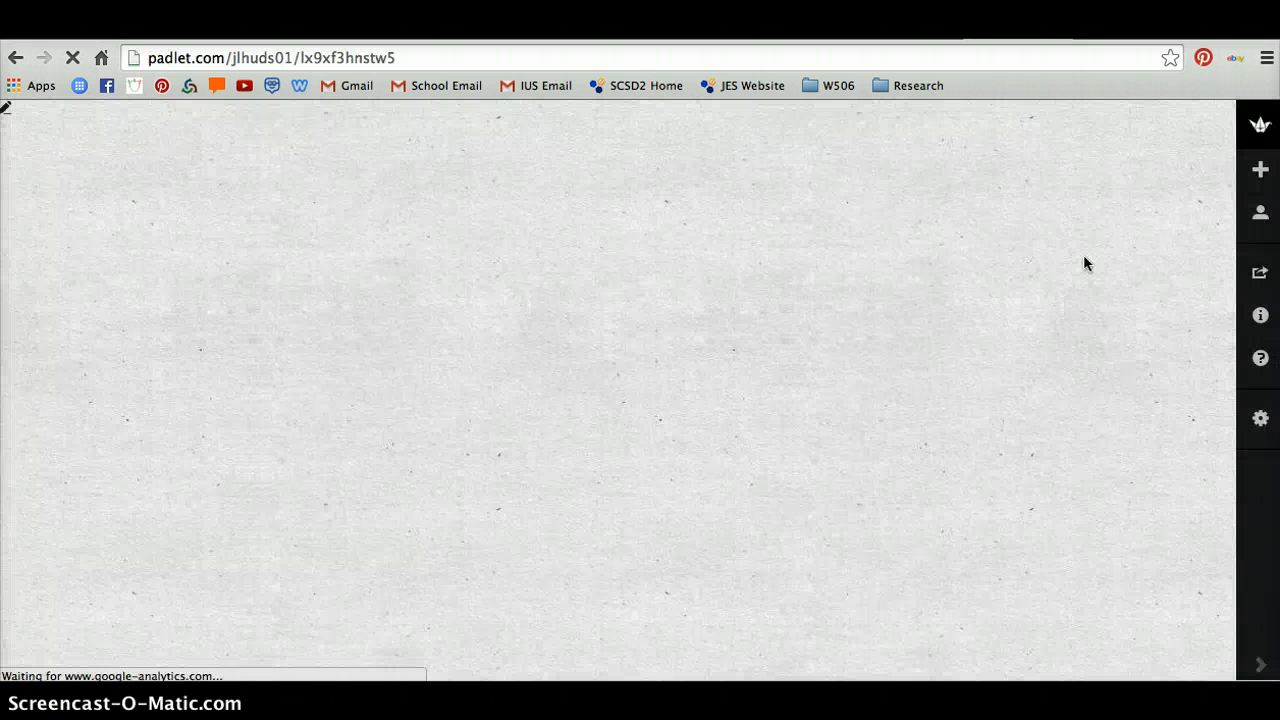
pyautogui.click(414, 270)
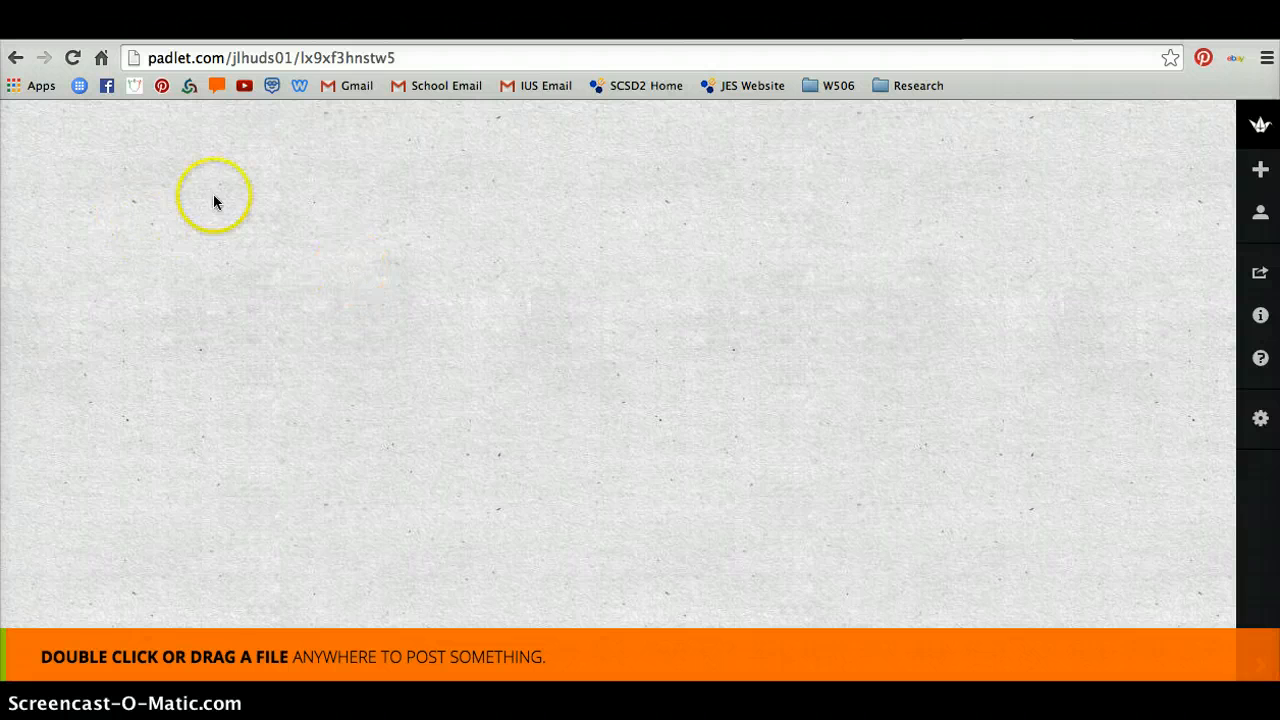
# Add a post to the wall reading "Ways to use Padlet:" followed by the lines Collaboration, Presentation and Reflection
pyautogui.doubleClick(332, 220)
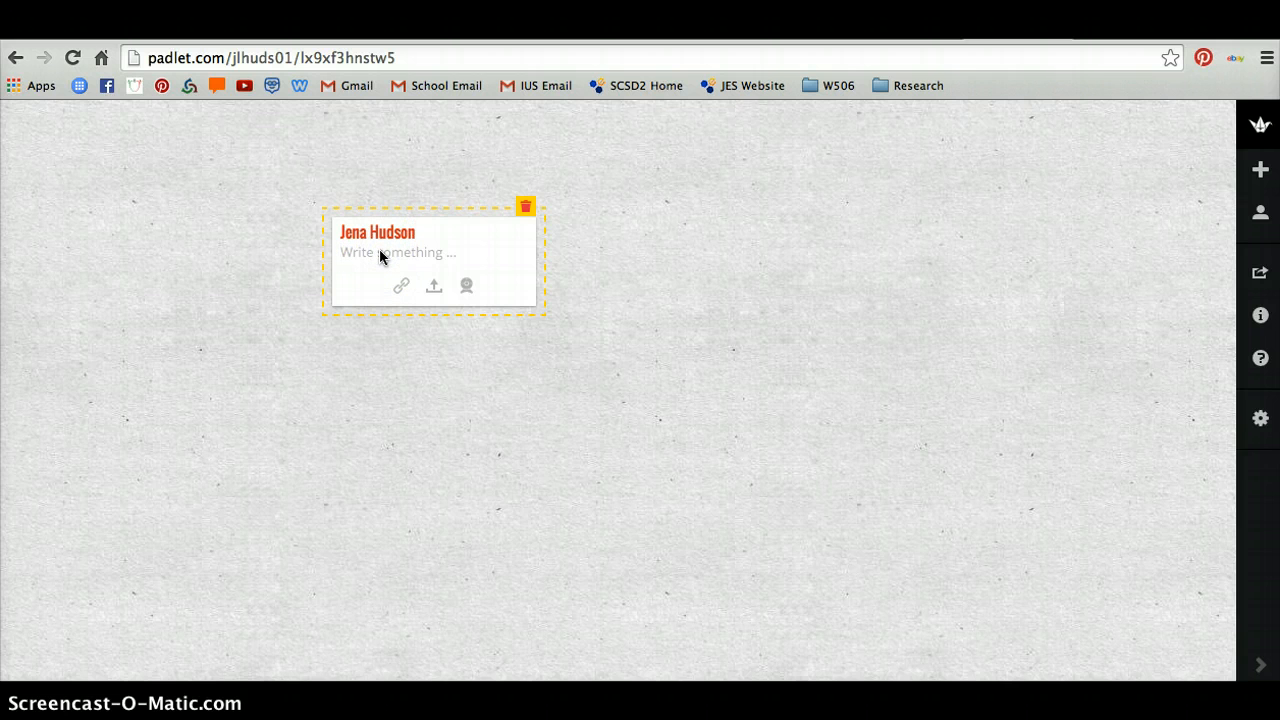
pyautogui.click(379, 253)
pyautogui.write('Ways to use Padlet:')
pyautogui.press('Return')
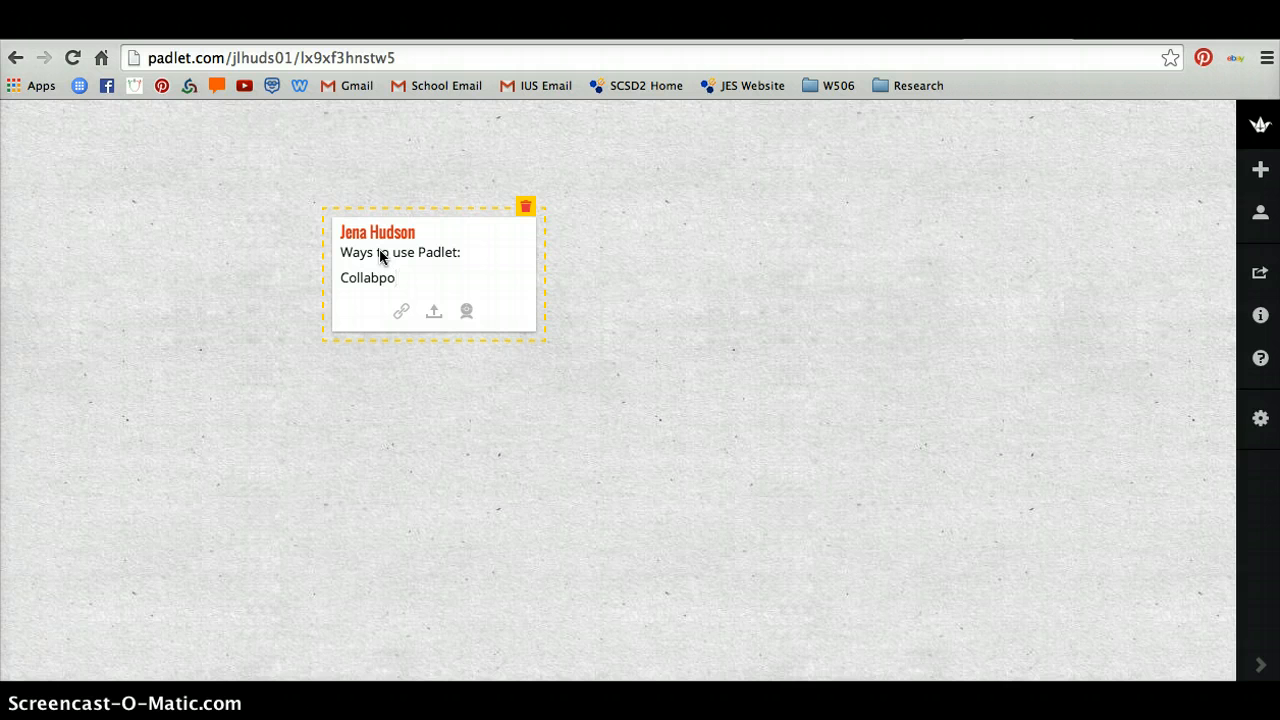
pyautogui.write('Collaboration')
pyautogui.press('Return')
pyautogui.write('P')
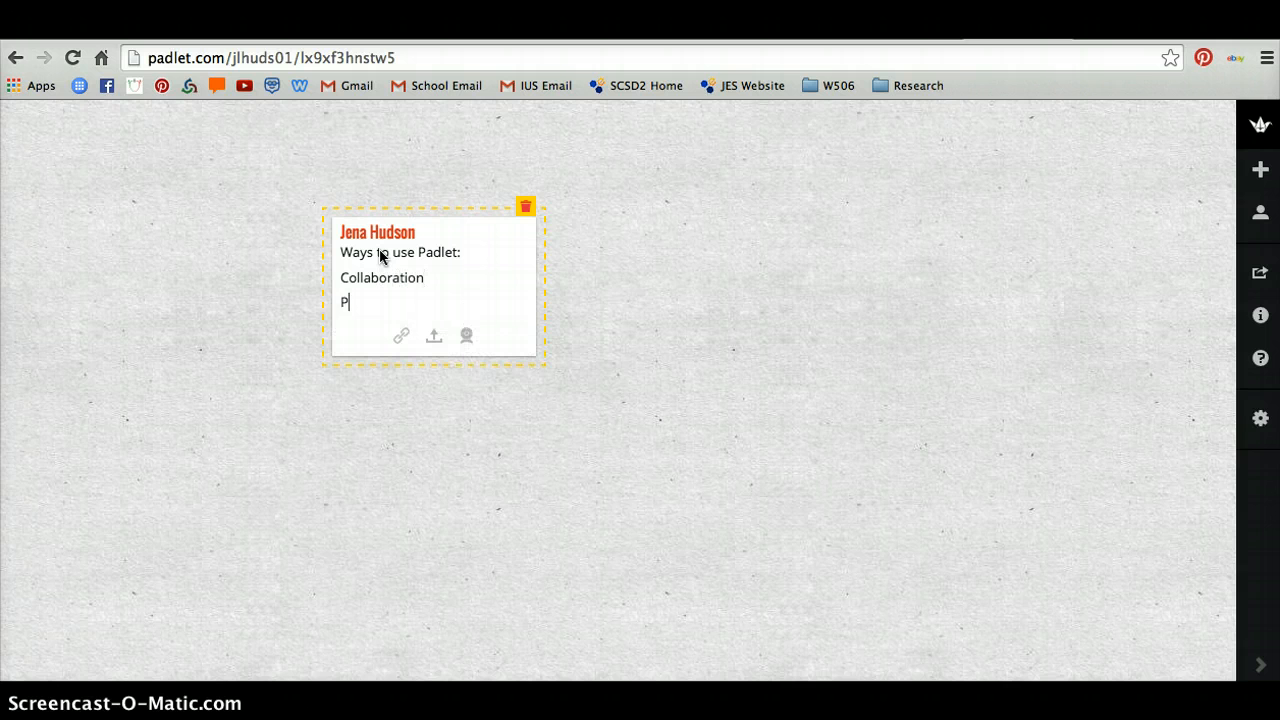
pyautogui.write('resentation')
pyautogui.press('Return')
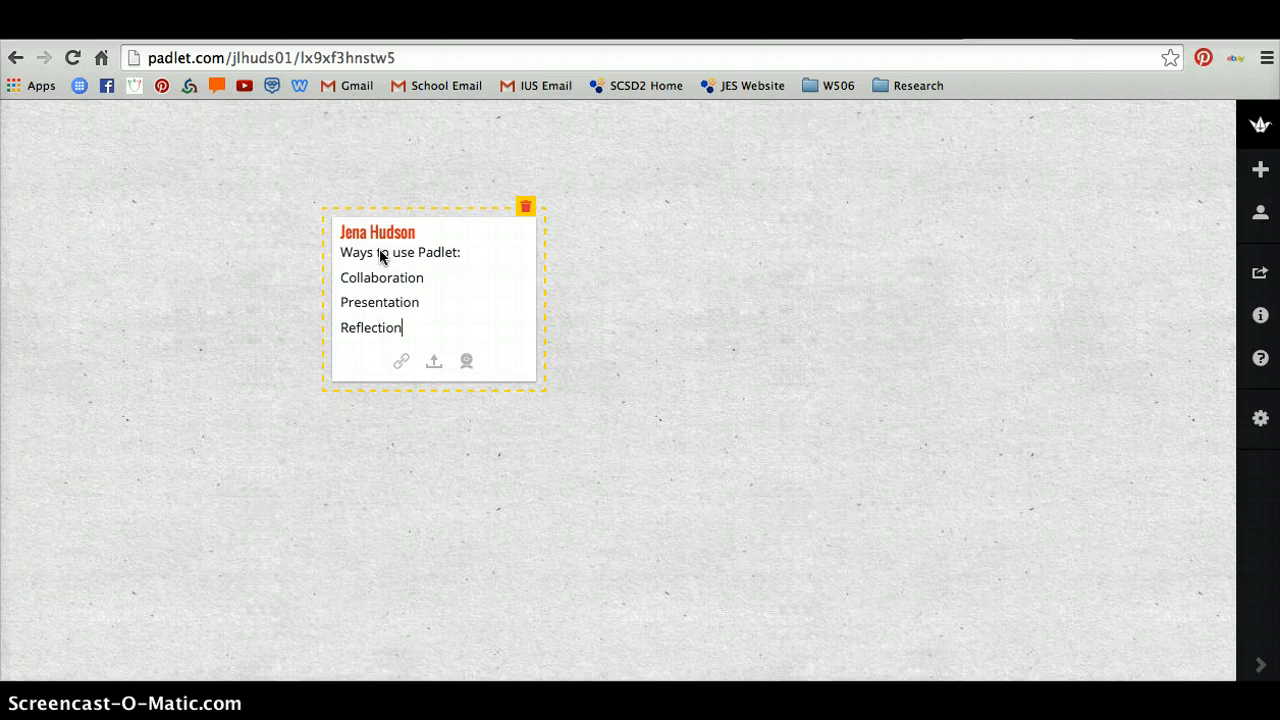
pyautogui.click(612, 364)
# Move the post to the wall's upper-left corner area and widen it slightly
pyautogui.moveTo(391, 238); pyautogui.dragTo(129, 180)
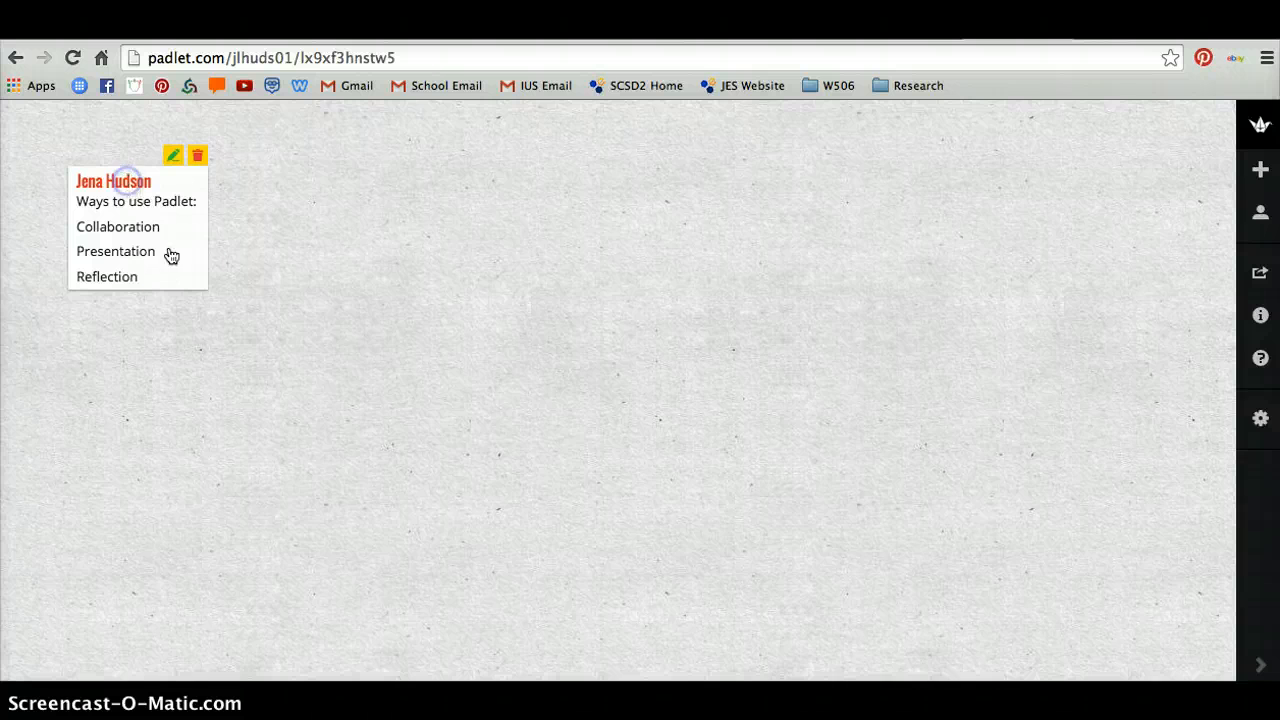
pyautogui.moveTo(207, 286)
pyautogui.mouseDown()
pyautogui.moveTo(314, 294)
pyautogui.moveTo(206, 277)
pyautogui.moveTo(229, 279)
pyautogui.mouseUp()
pyautogui.click(110, 182)
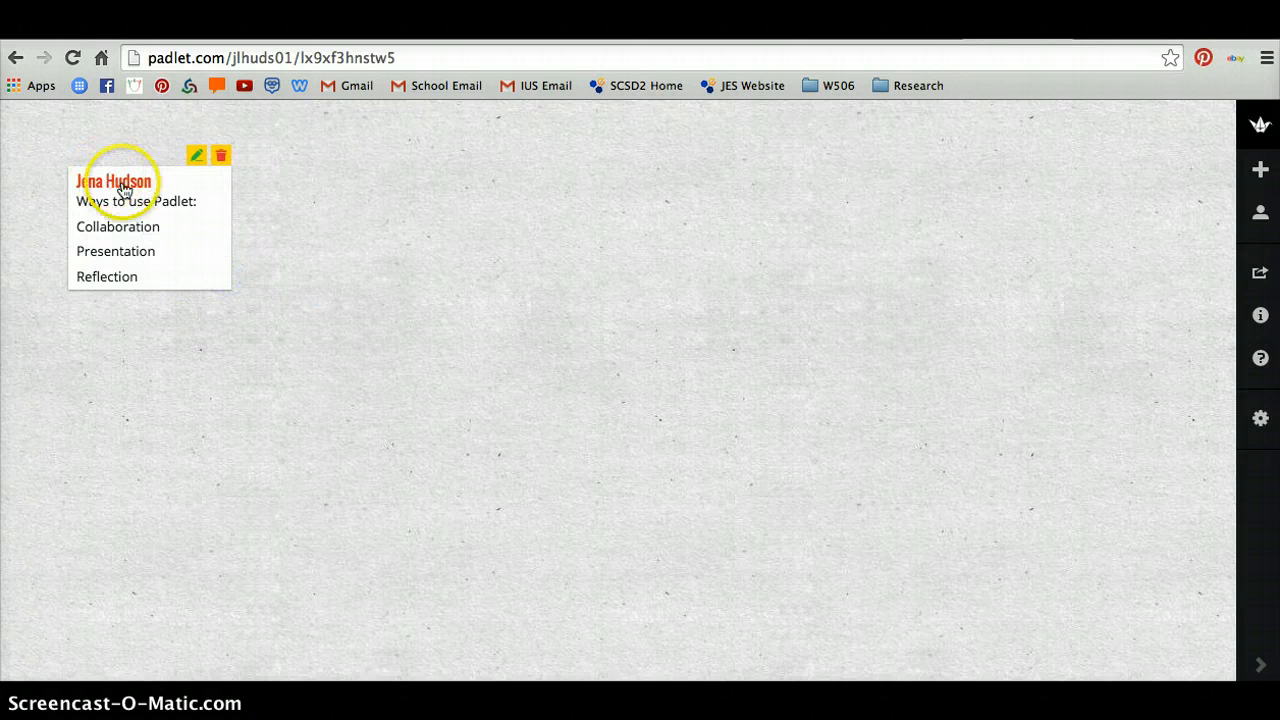
pyautogui.moveTo(219, 184)
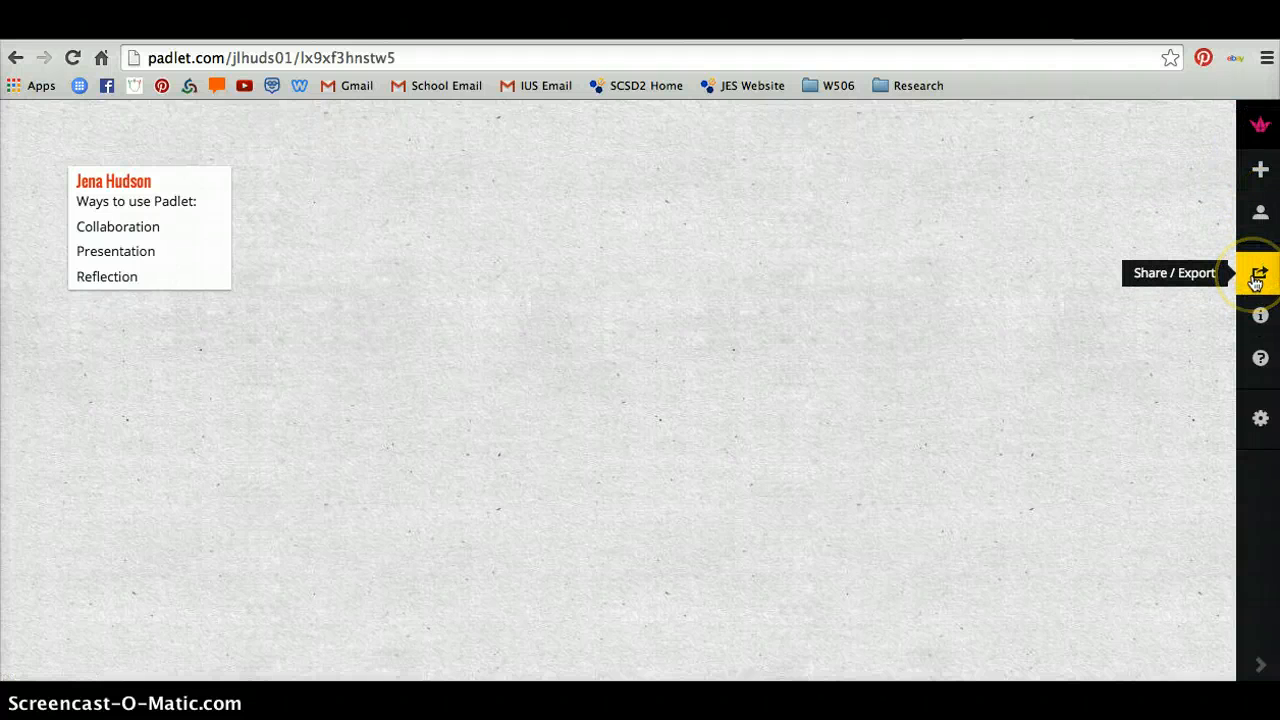
# Set the wall's portrait to the notebook-and-pencil image in the wall settings
pyautogui.click(1256, 424)
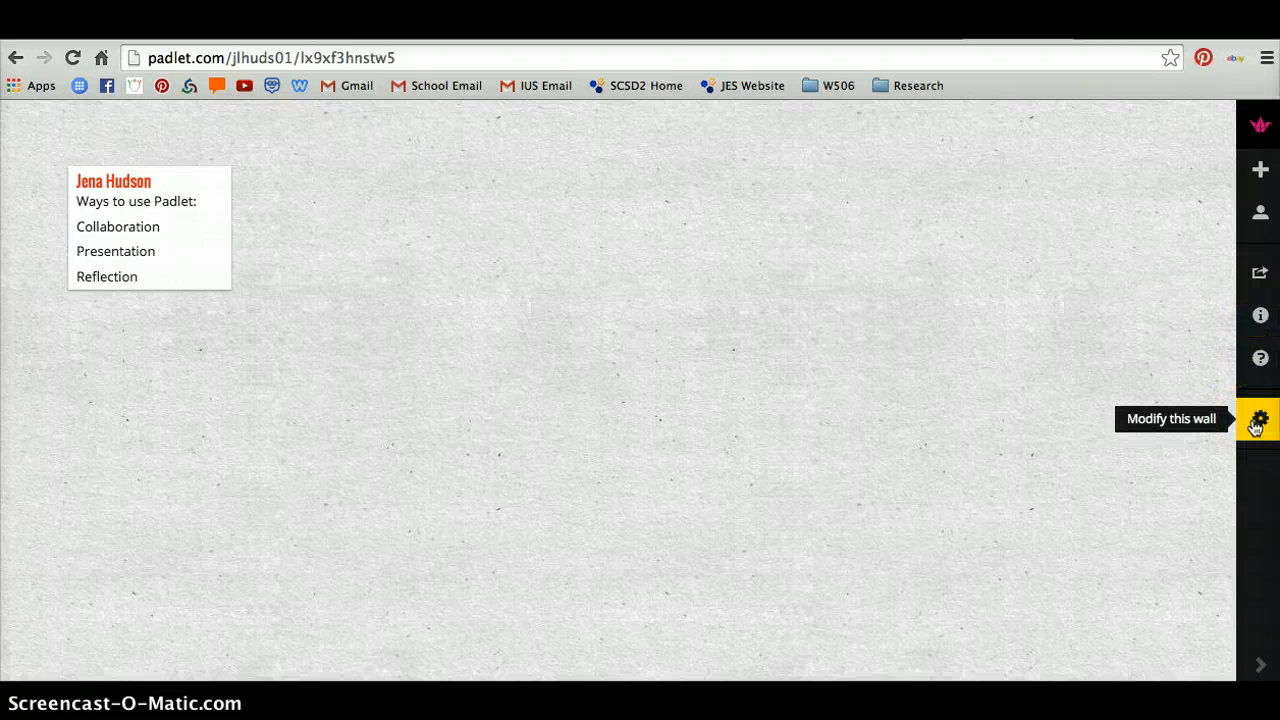
pyautogui.click(1256, 424)
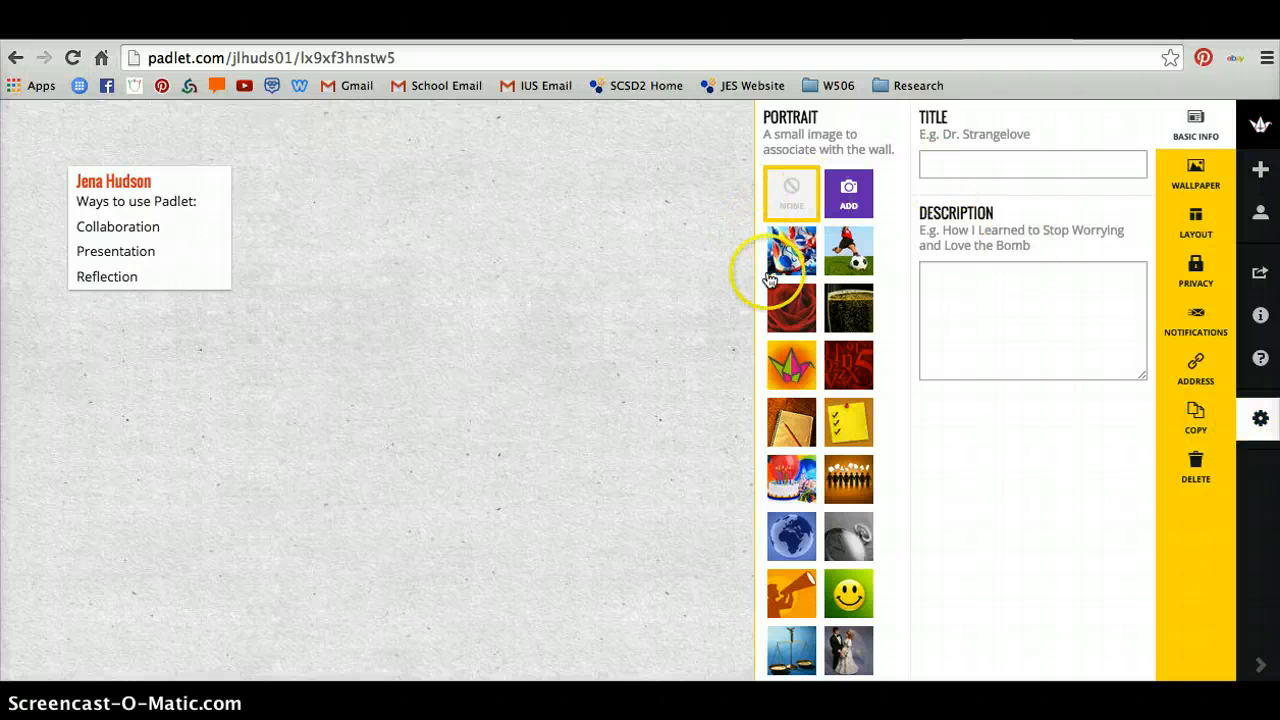
pyautogui.click(792, 421)
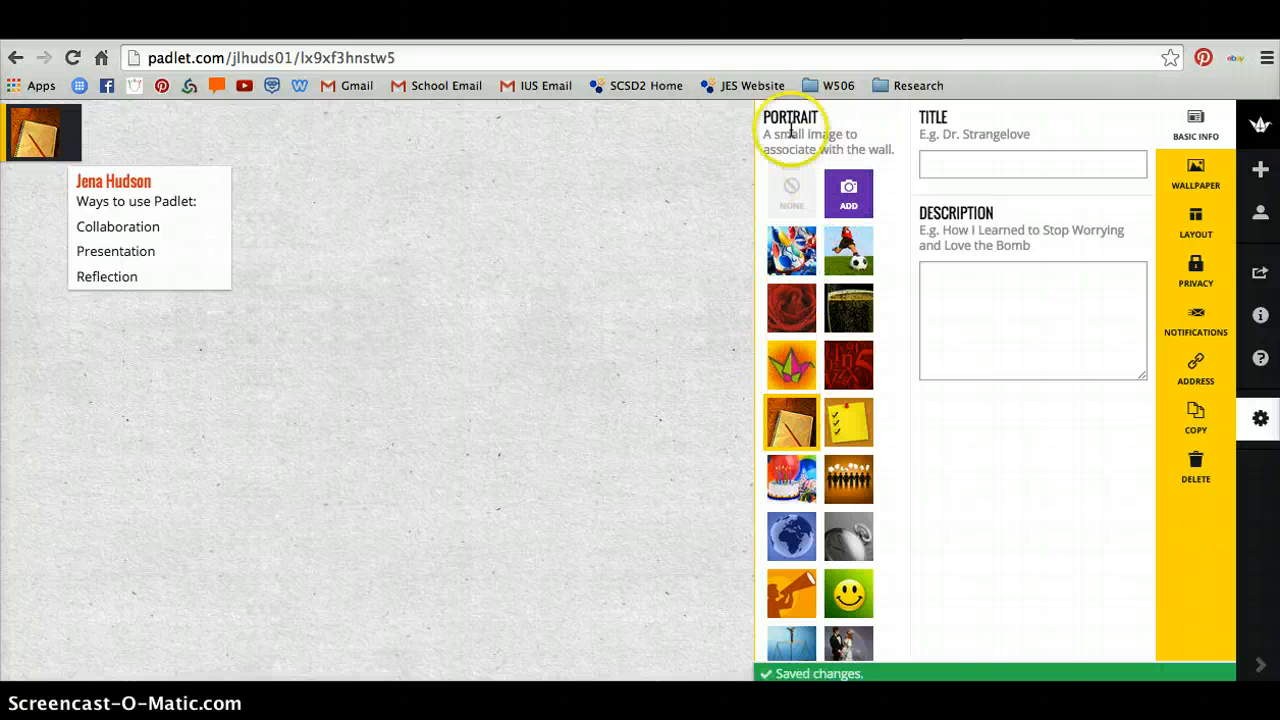
# Try the Wood and Bamboo wallpapers as the wall's background
pyautogui.click(1202, 245)
pyautogui.click(1194, 172)
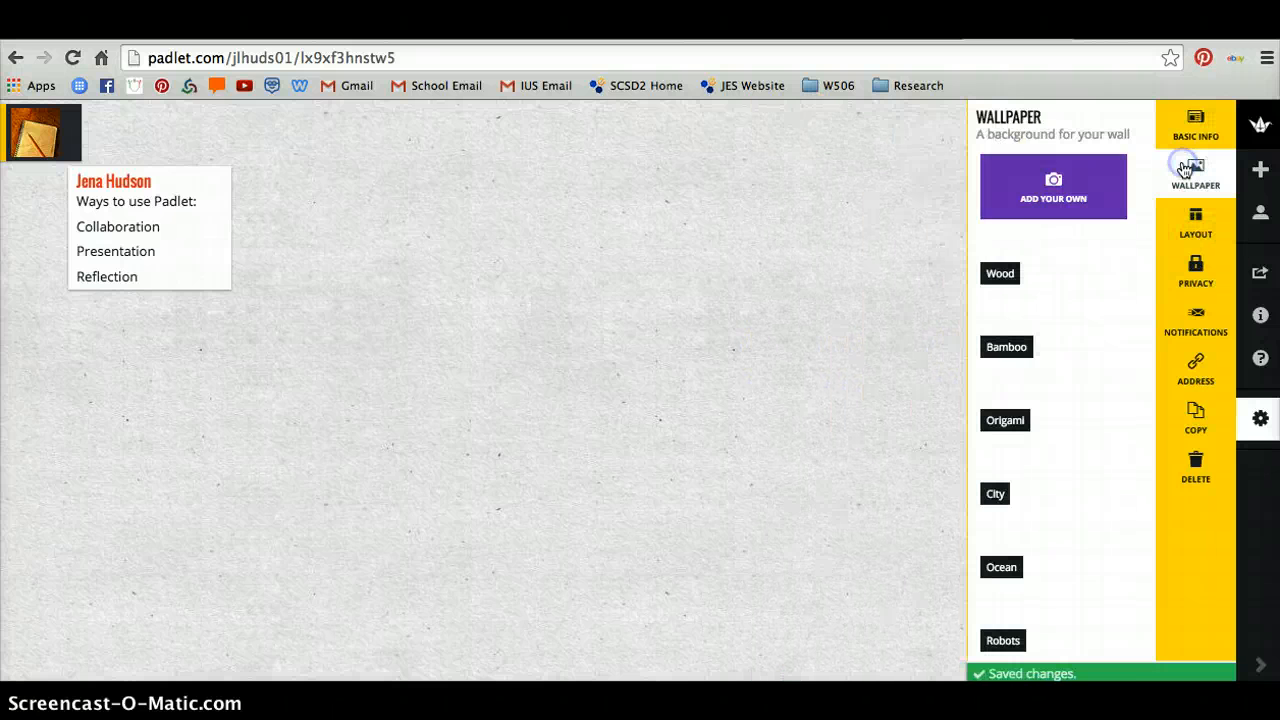
pyautogui.click(1005, 272)
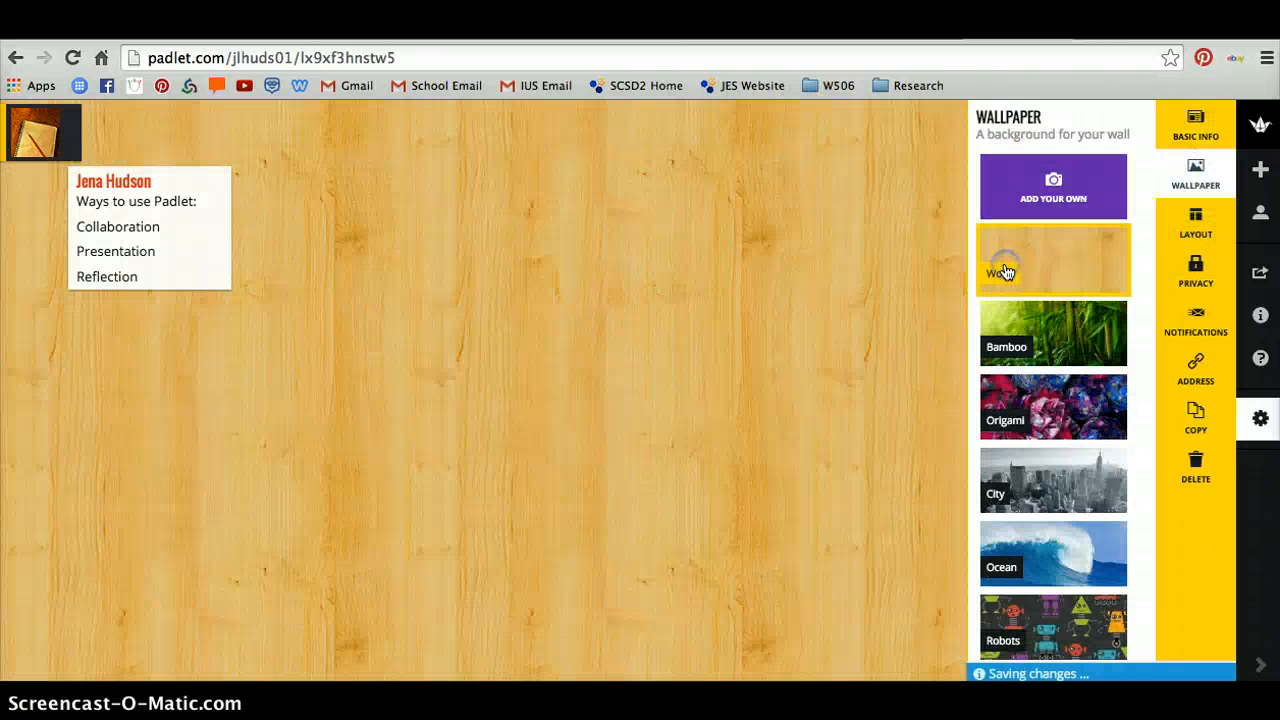
pyautogui.click(1037, 331)
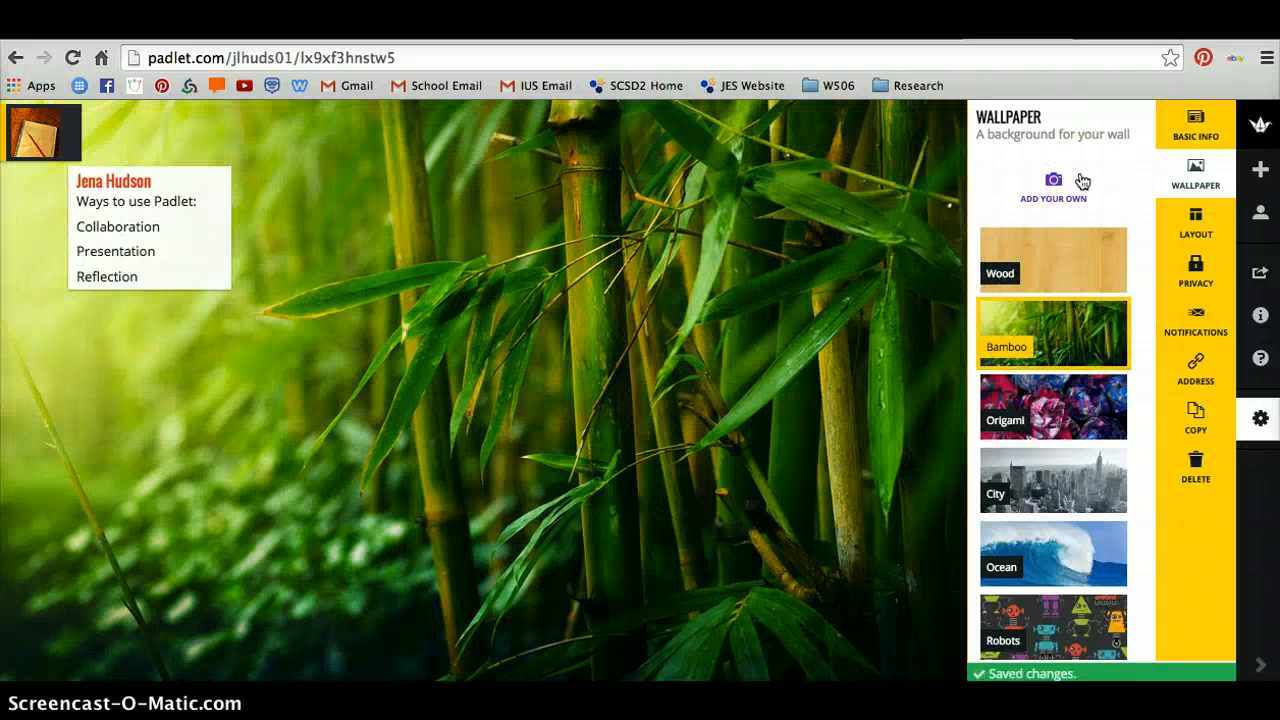
# Upload KWL.001.jpg from the KWL folder on the Desktop and apply it as the wall's custom wallpaper
pyautogui.click(1081, 181)
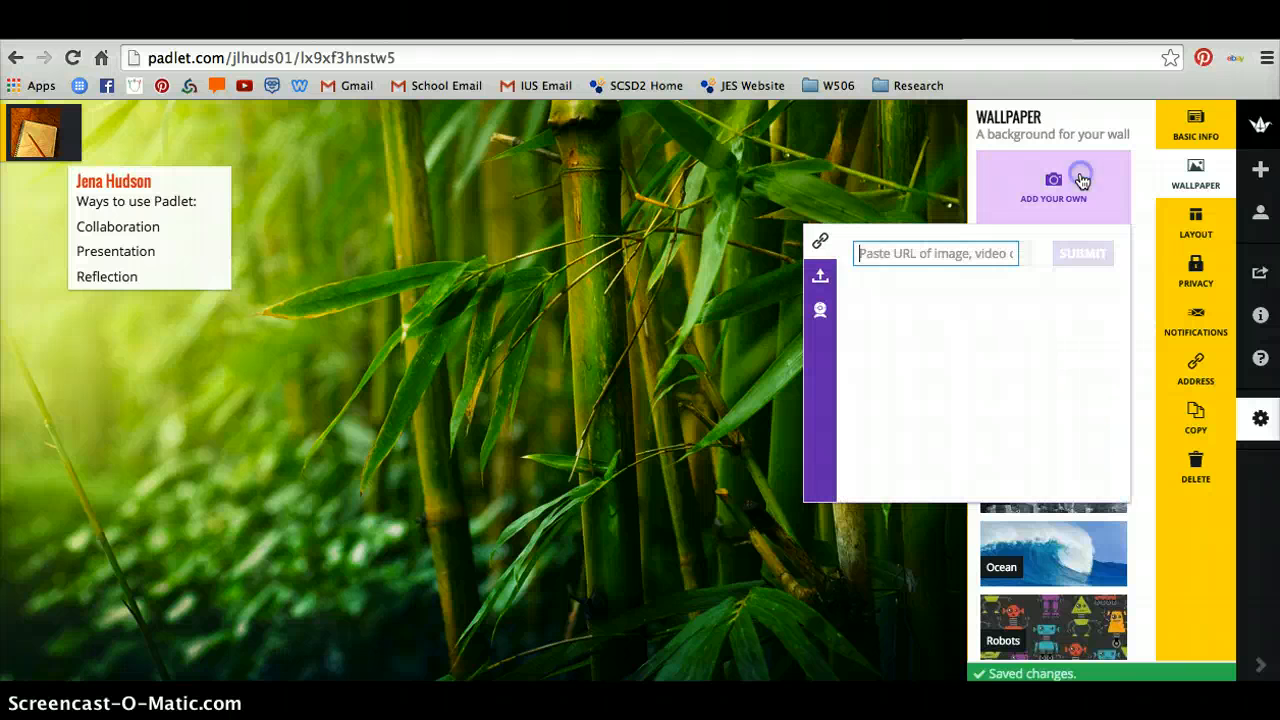
pyautogui.click(821, 277)
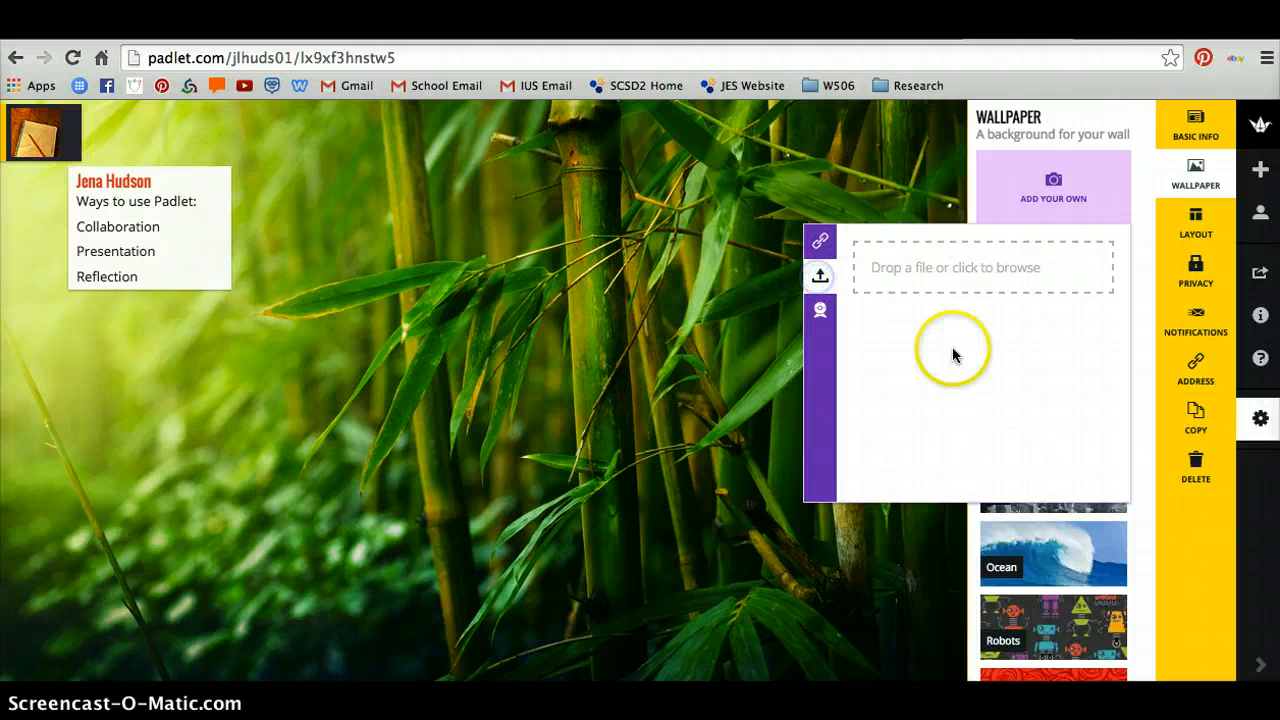
pyautogui.click(929, 267)
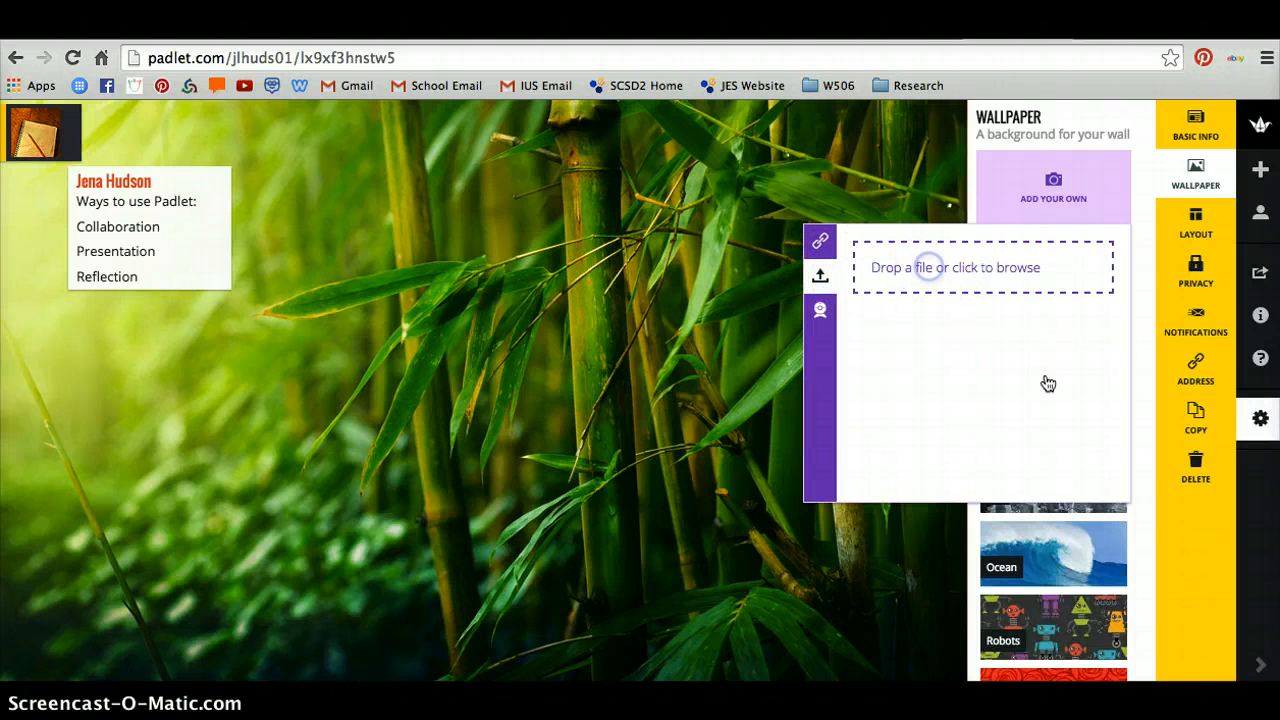
pyautogui.click(1056, 390)
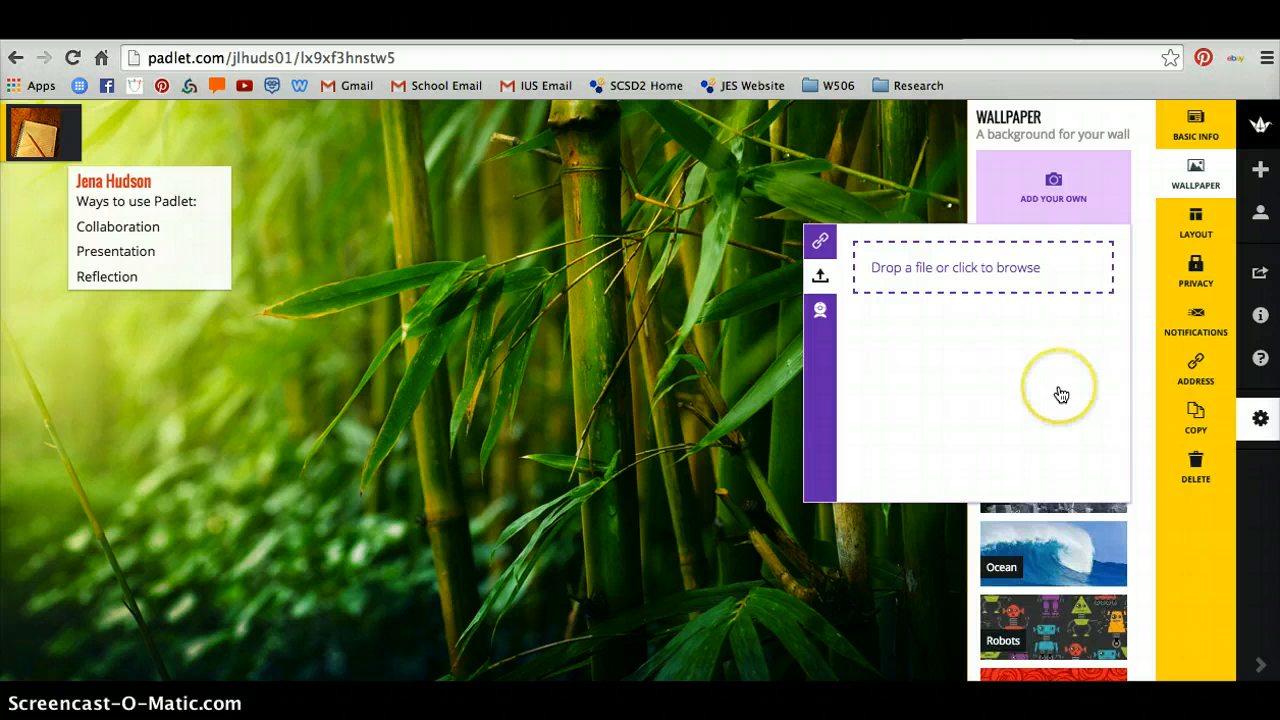
pyautogui.click(993, 270)
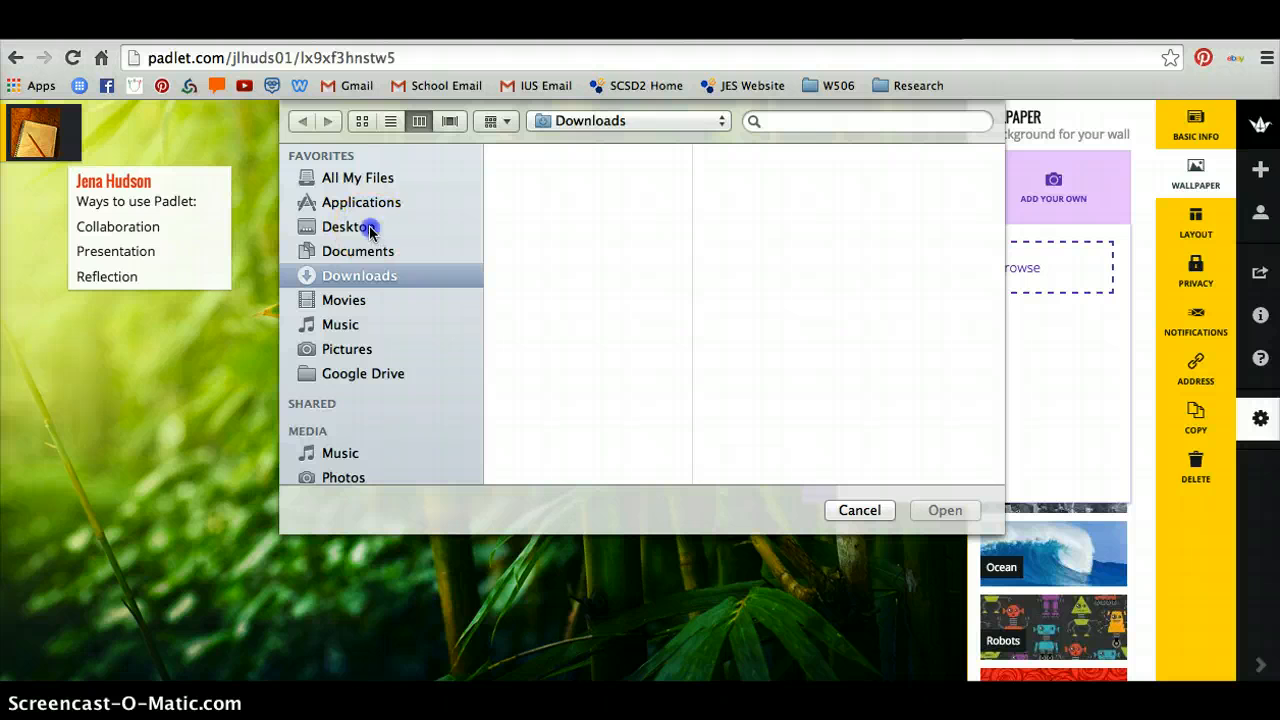
pyautogui.click(370, 229)
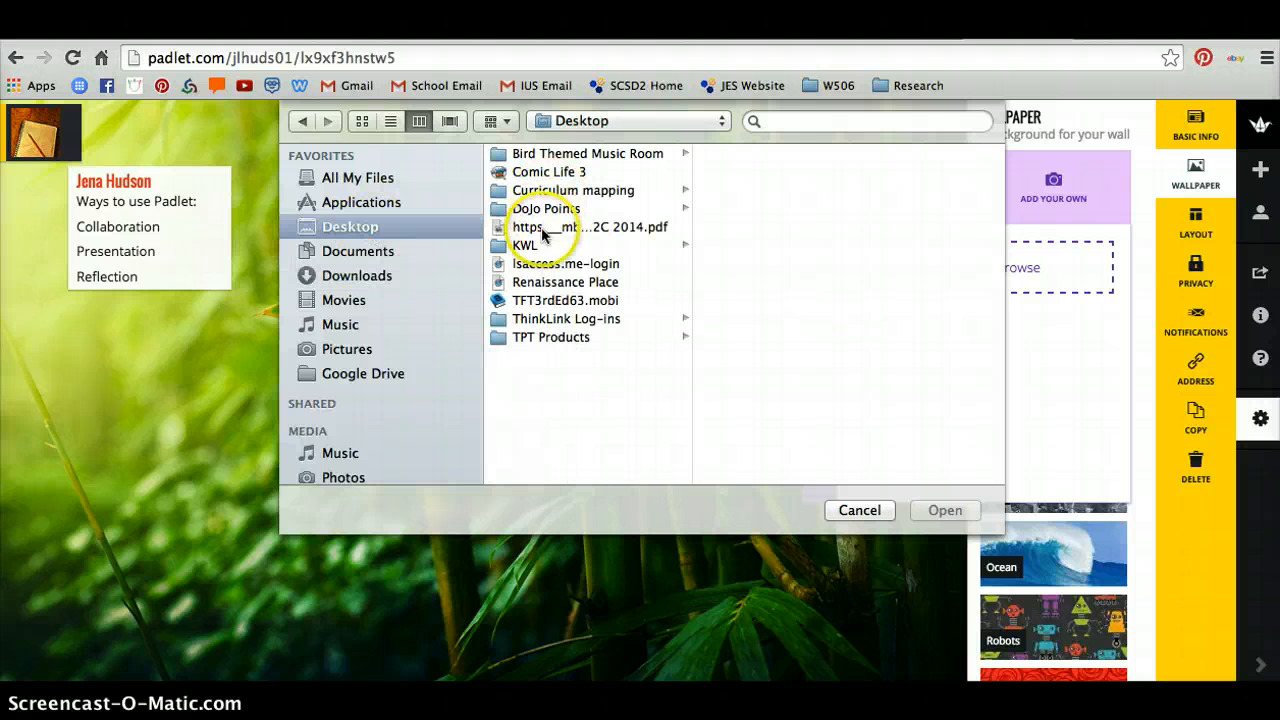
pyautogui.click(527, 246)
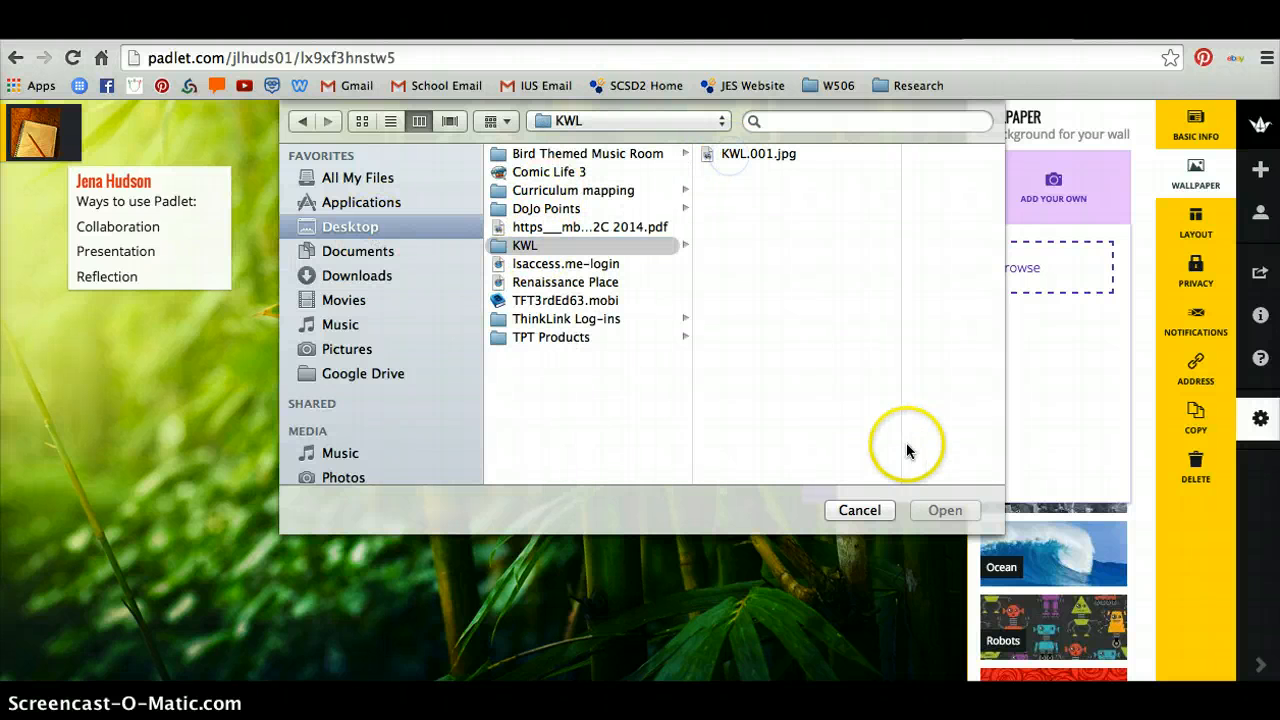
pyautogui.click(757, 153)
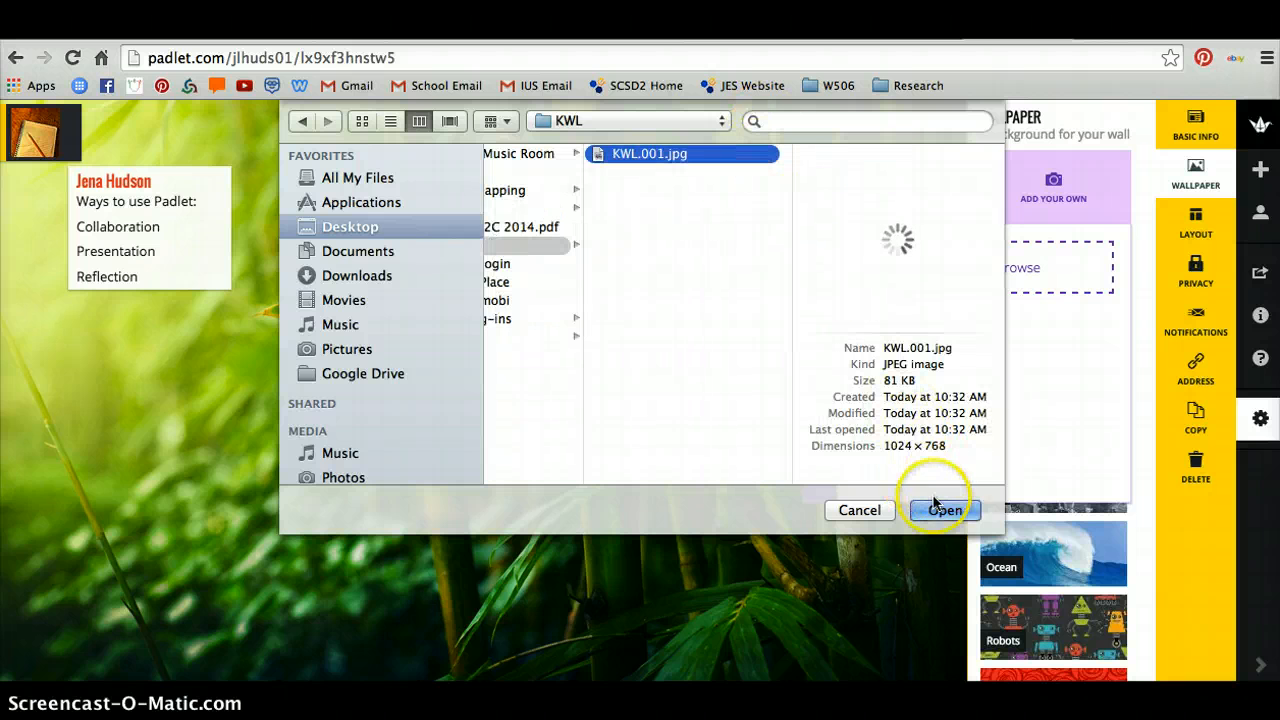
pyautogui.click(940, 510)
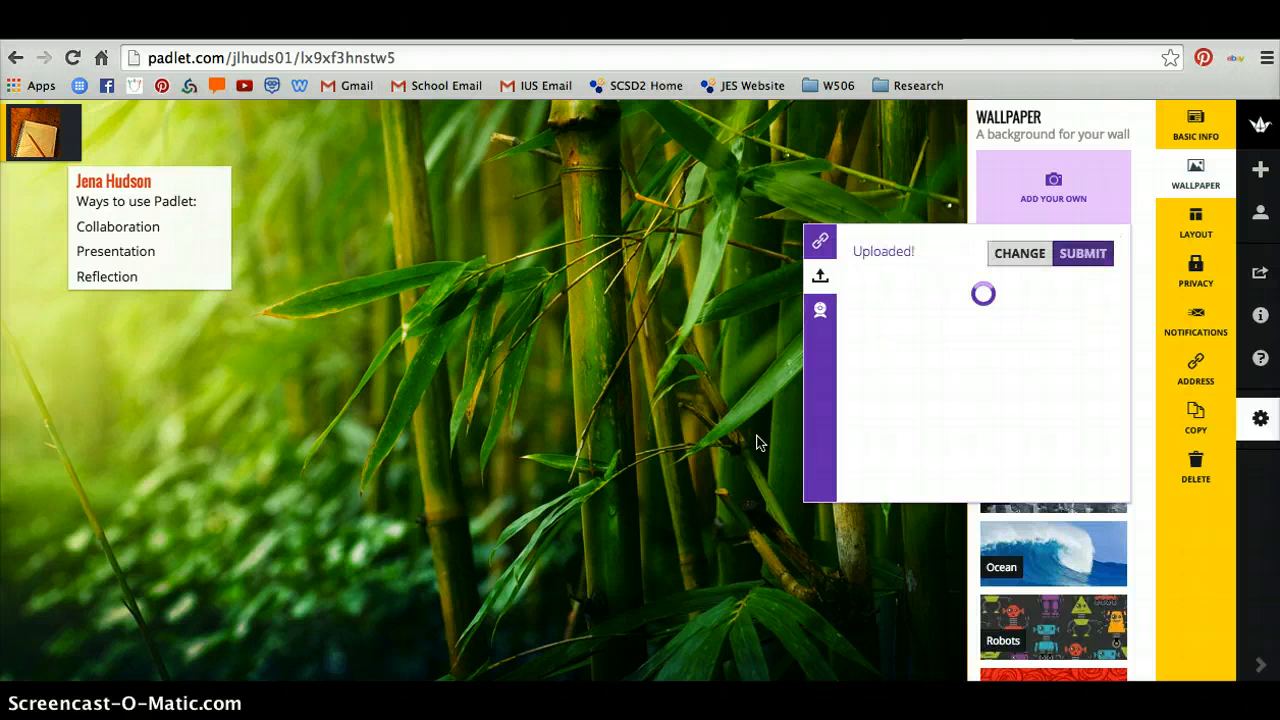
pyautogui.click(1082, 266)
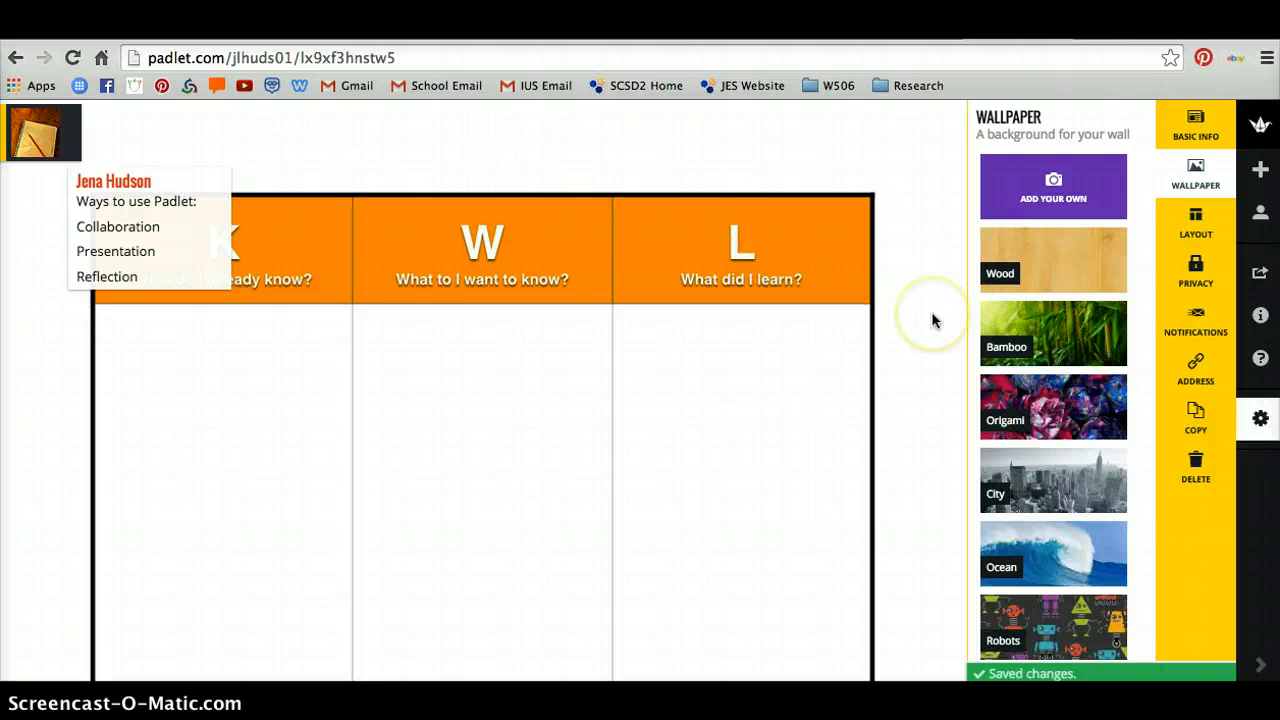
# Move the post into the chart's K column, and on to the L column below "What did I learn?"
pyautogui.scroll(-1, 930, 316)
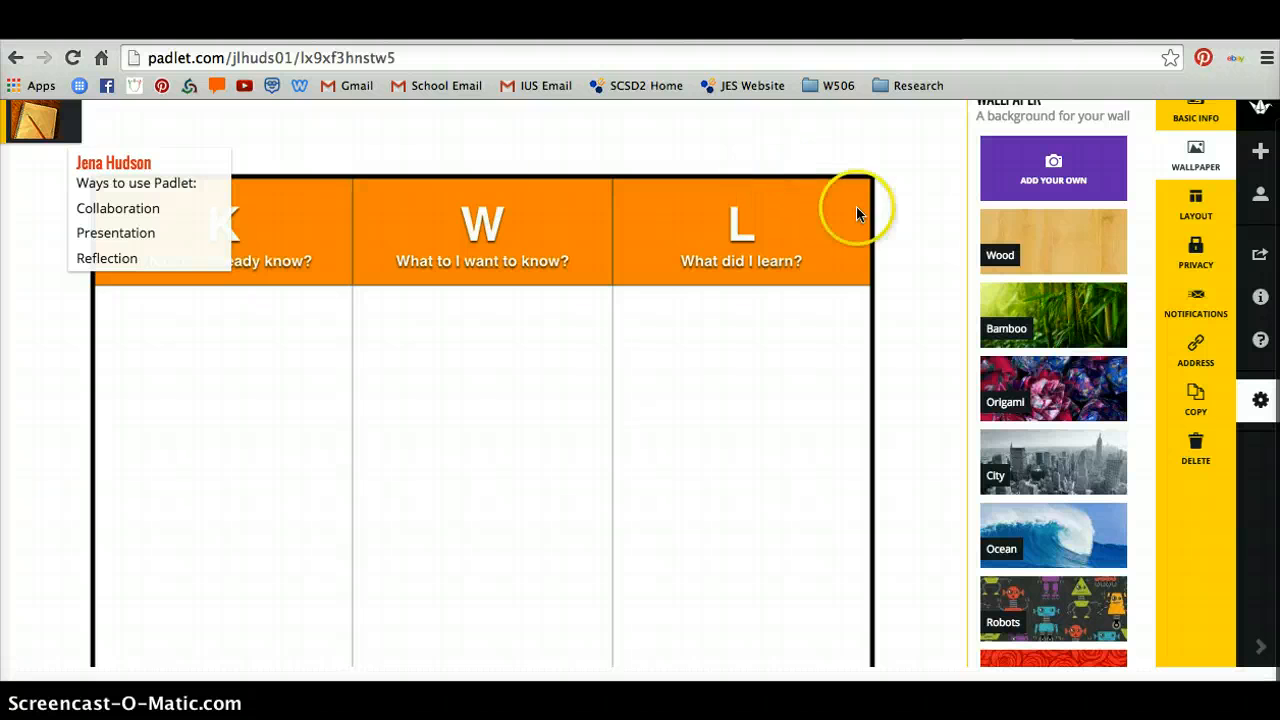
pyautogui.moveTo(180, 178)
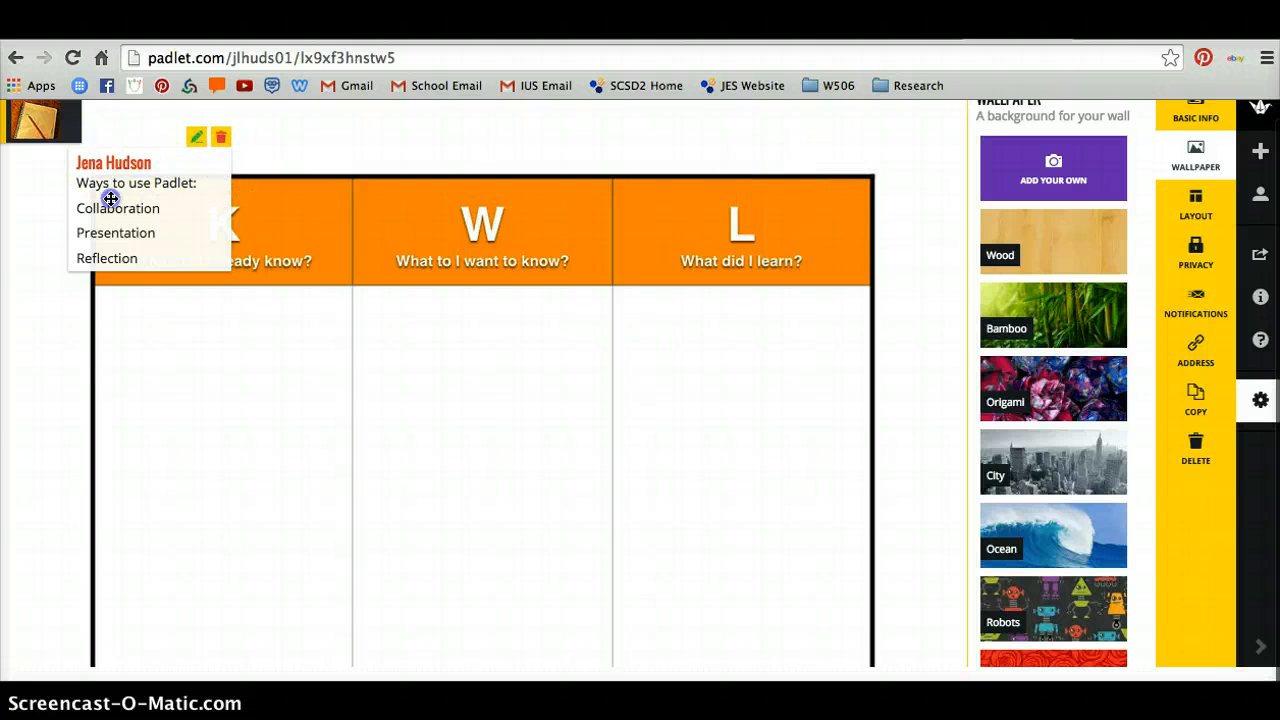
pyautogui.moveTo(109, 200); pyautogui.dragTo(136, 348)
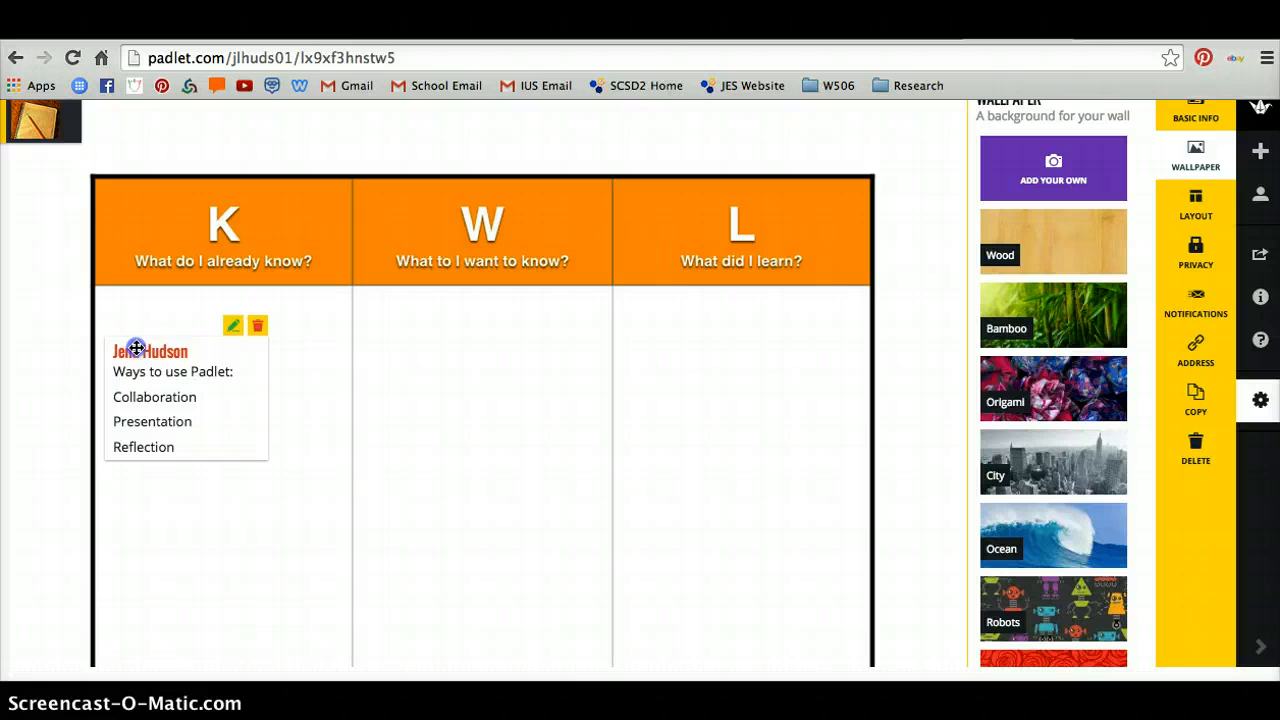
pyautogui.moveTo(134, 347); pyautogui.dragTo(660, 326)
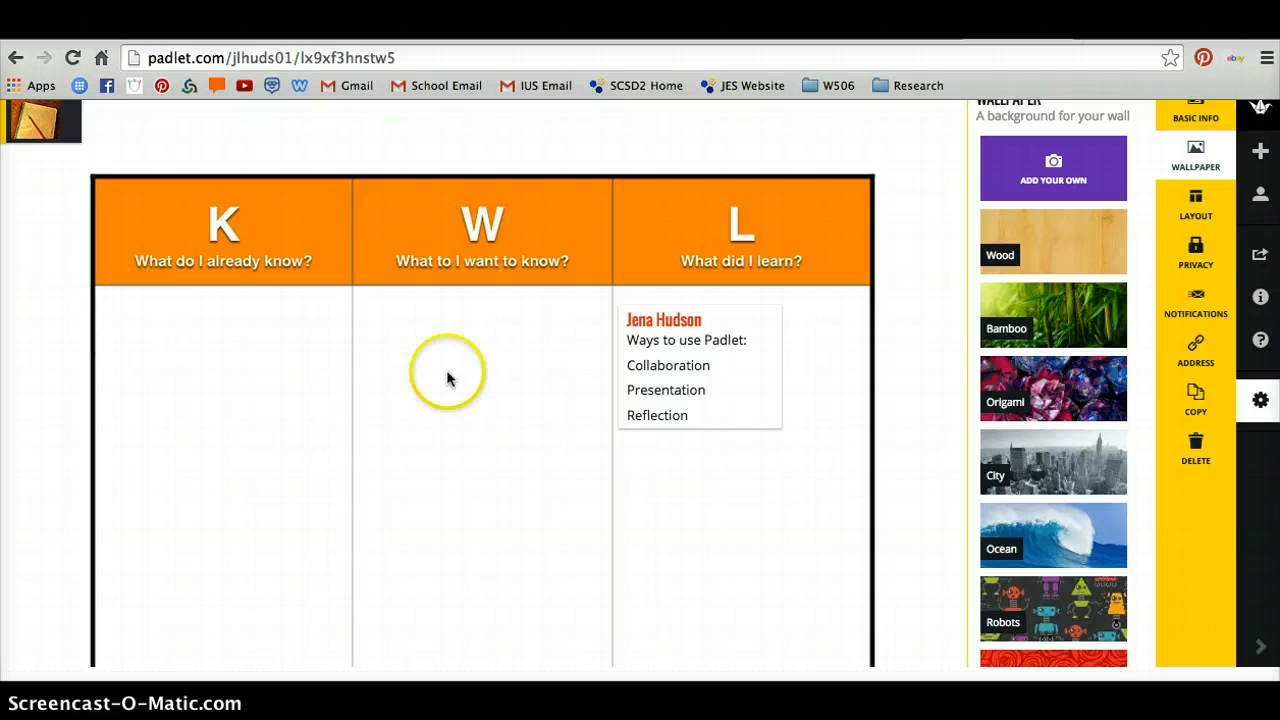
pyautogui.scroll(1, 1075, 307)
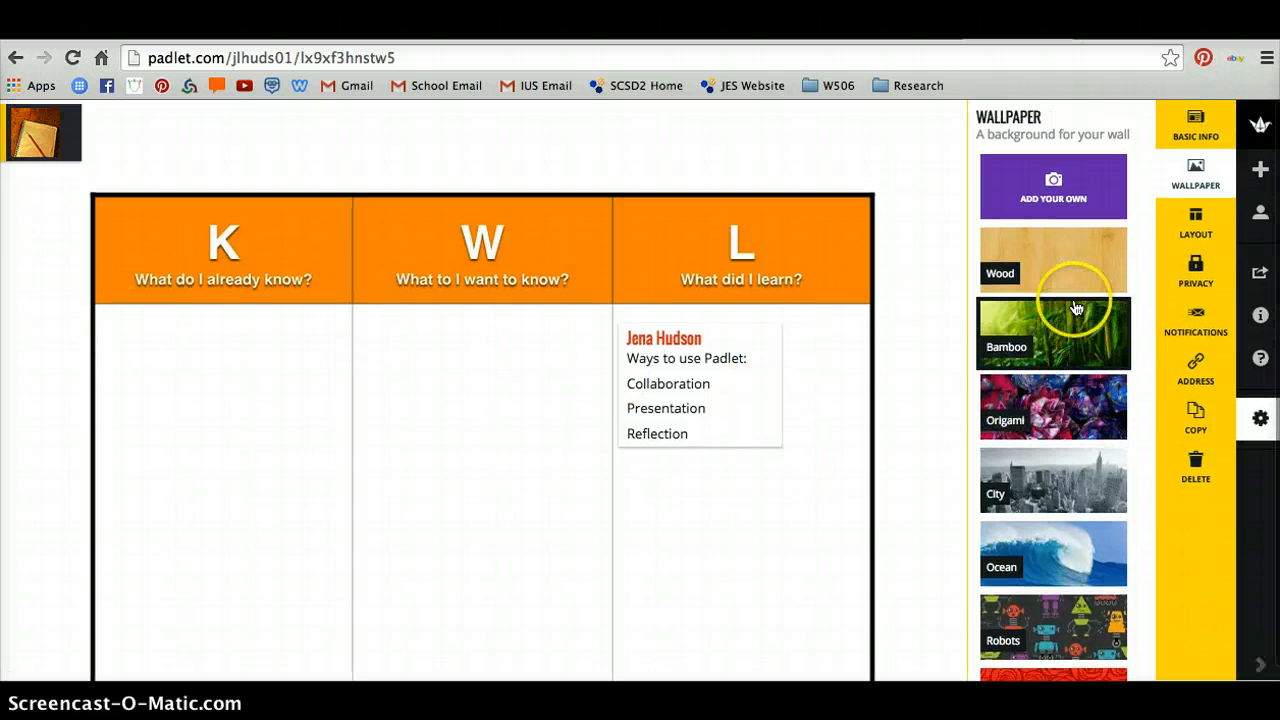
# View the wall's layout options and nudge the post slightly upward within the L column
pyautogui.click(1199, 245)
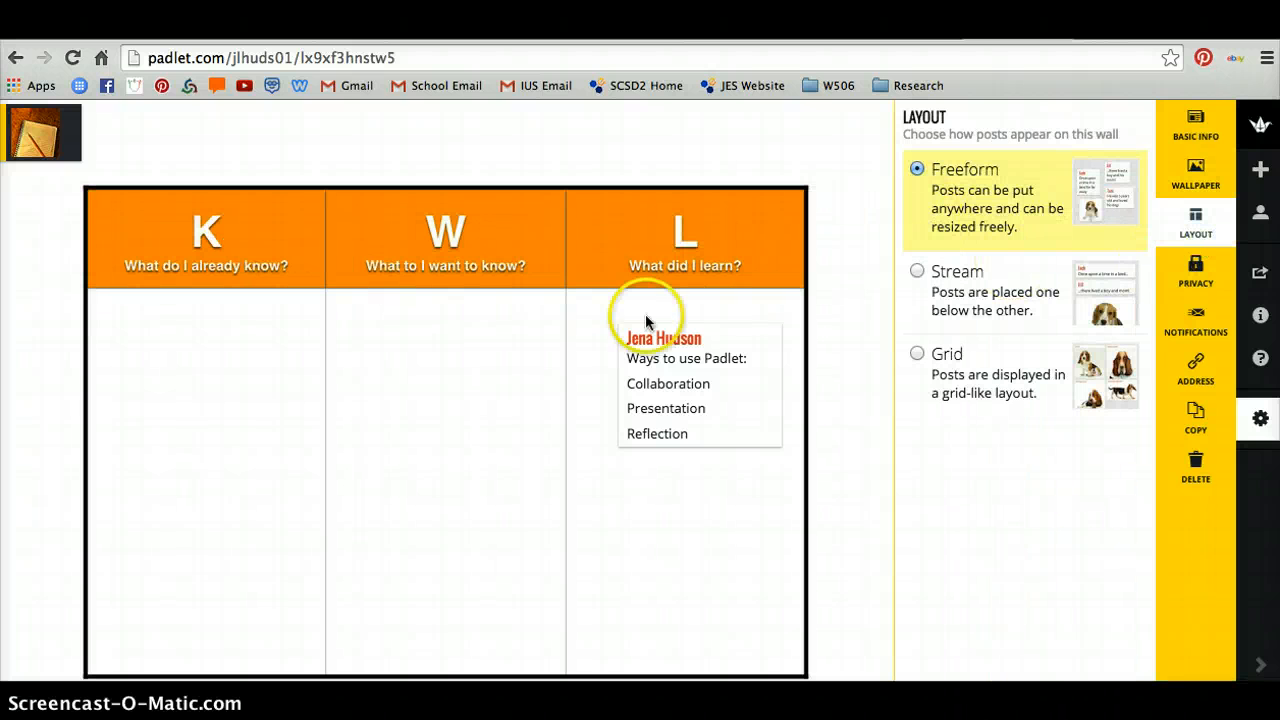
pyautogui.moveTo(681, 343)
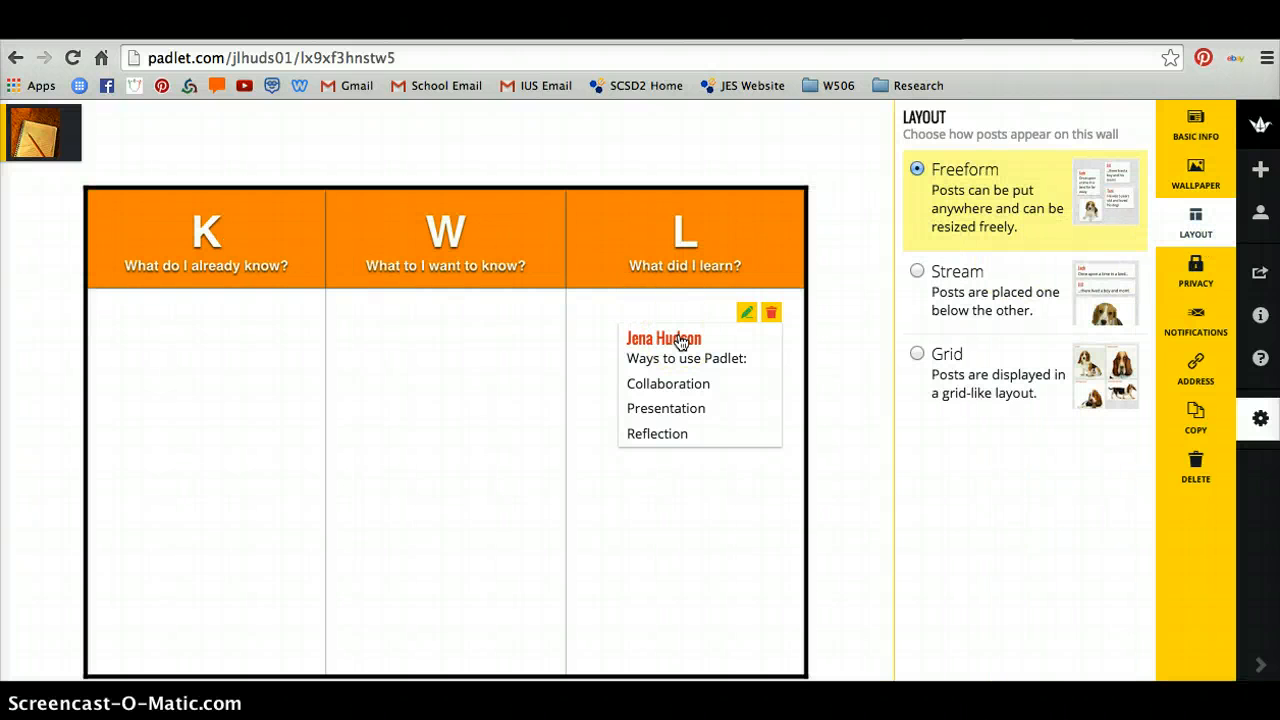
pyautogui.moveTo(681, 343)
pyautogui.mouseDown()
pyautogui.moveTo(629, 338)
pyautogui.moveTo(657, 305)
pyautogui.moveTo(683, 330)
pyautogui.mouseUp()
pyautogui.click(997, 372)
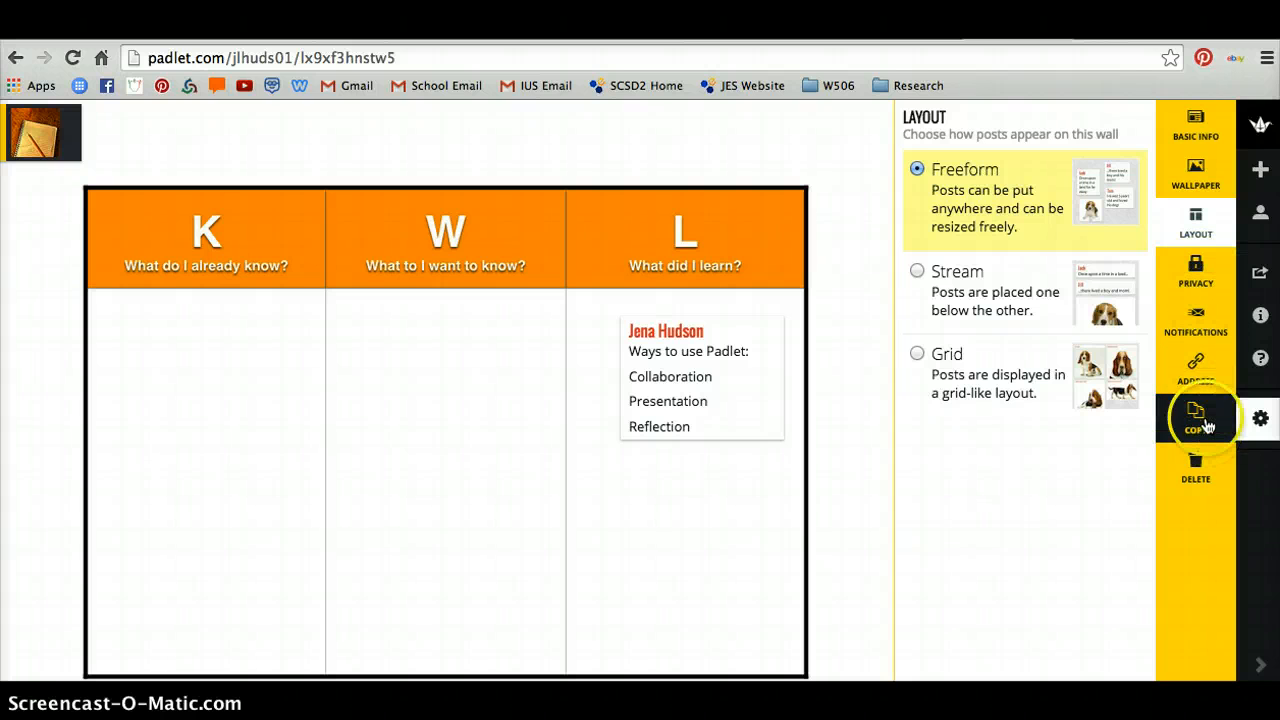
# Title the wall with the teacher's title and surname in possessive form followed by "Padlet Wall", and select the empty description field
pyautogui.click(1193, 146)
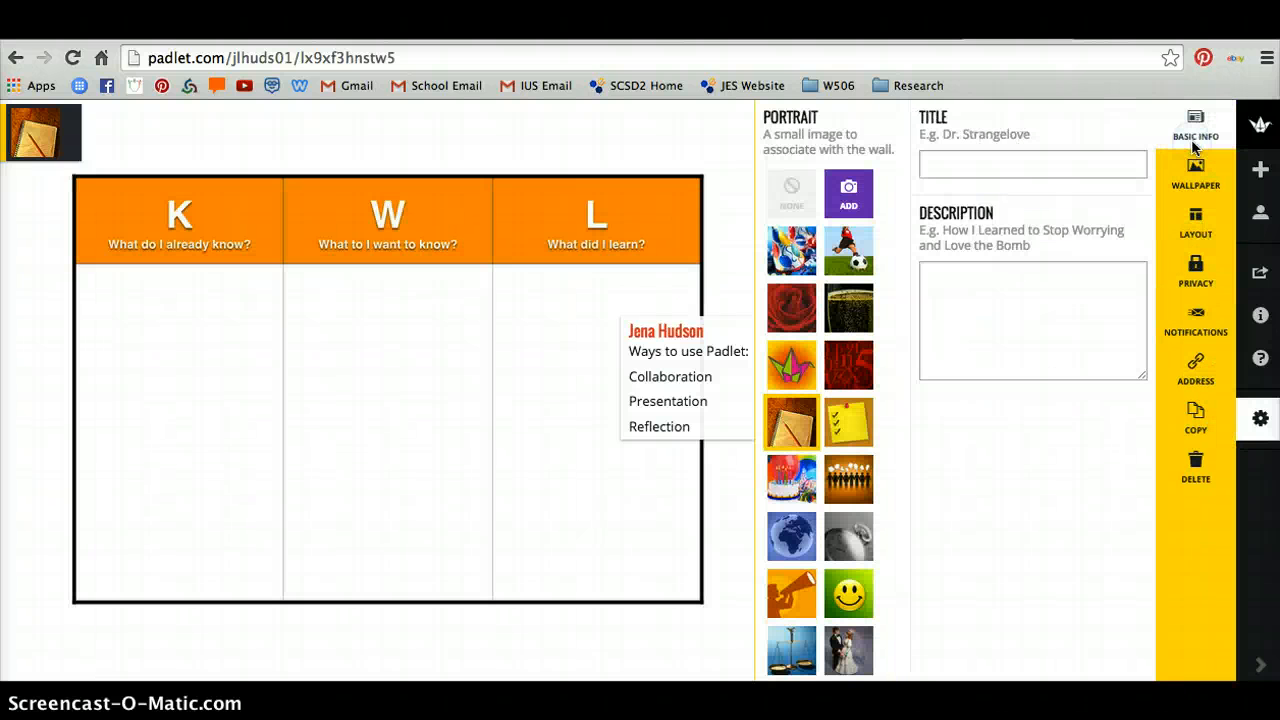
pyautogui.click(1066, 168)
pyautogui.write('Mrs. Hudson')
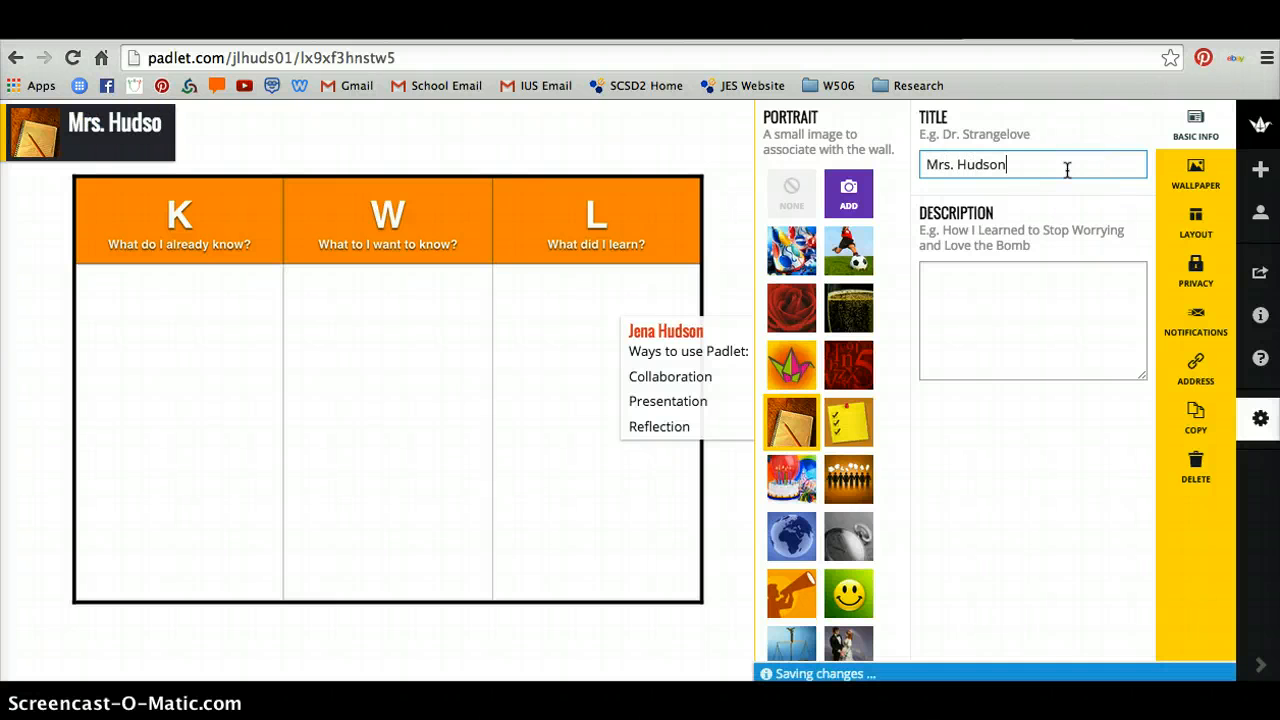
pyautogui.write("'s Padlet Wall")
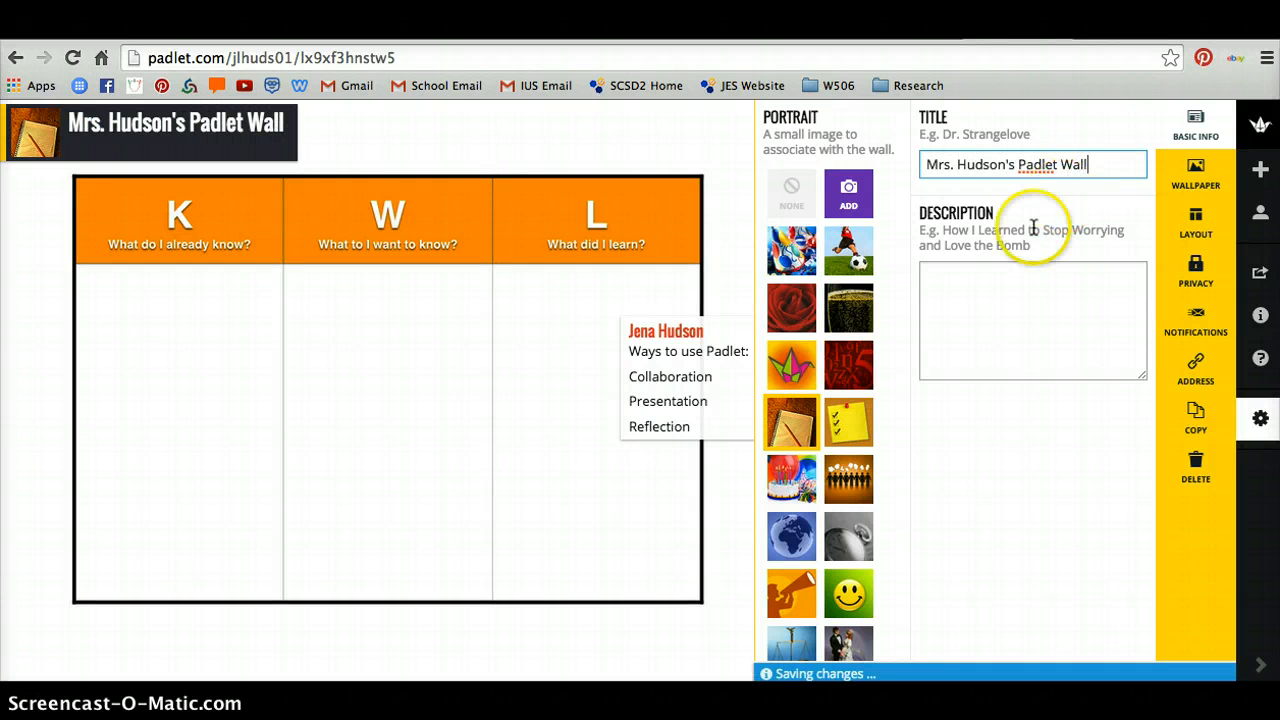
pyautogui.click(1003, 303)
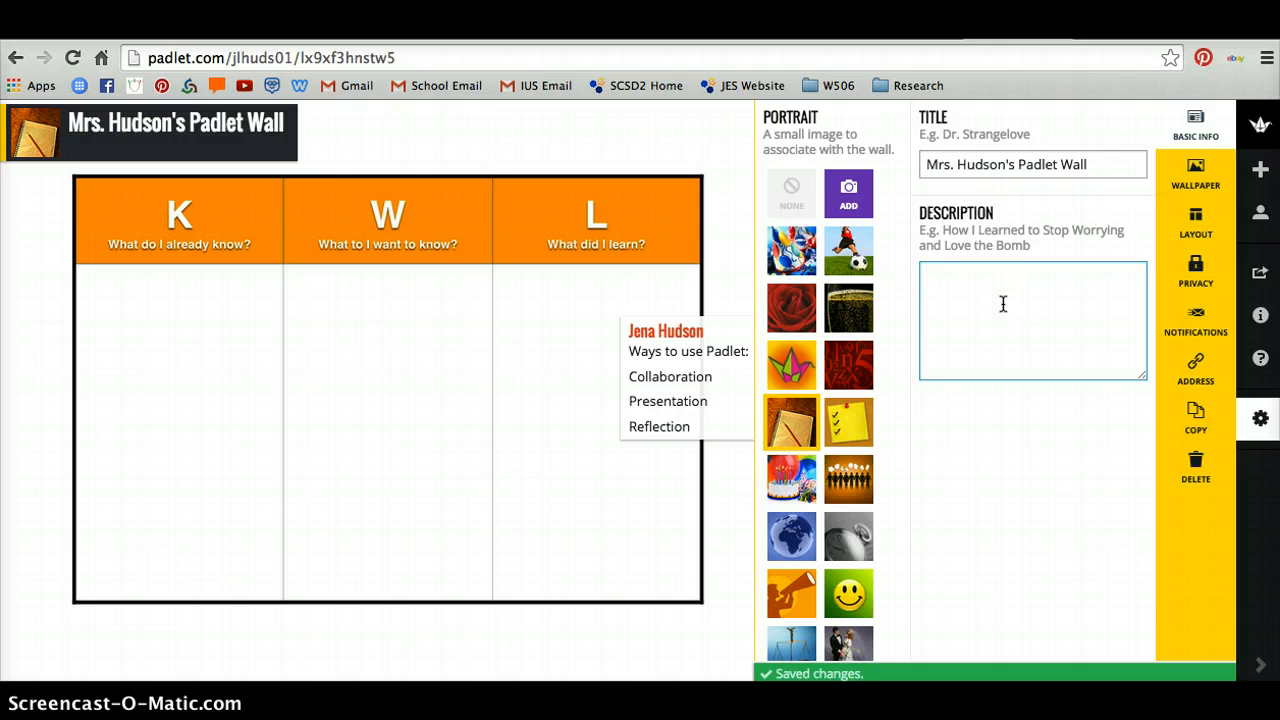
# Set the wall's portrait to the photo of two babies at the end of the portrait gallery and close the wall settings
pyautogui.click(795, 191)
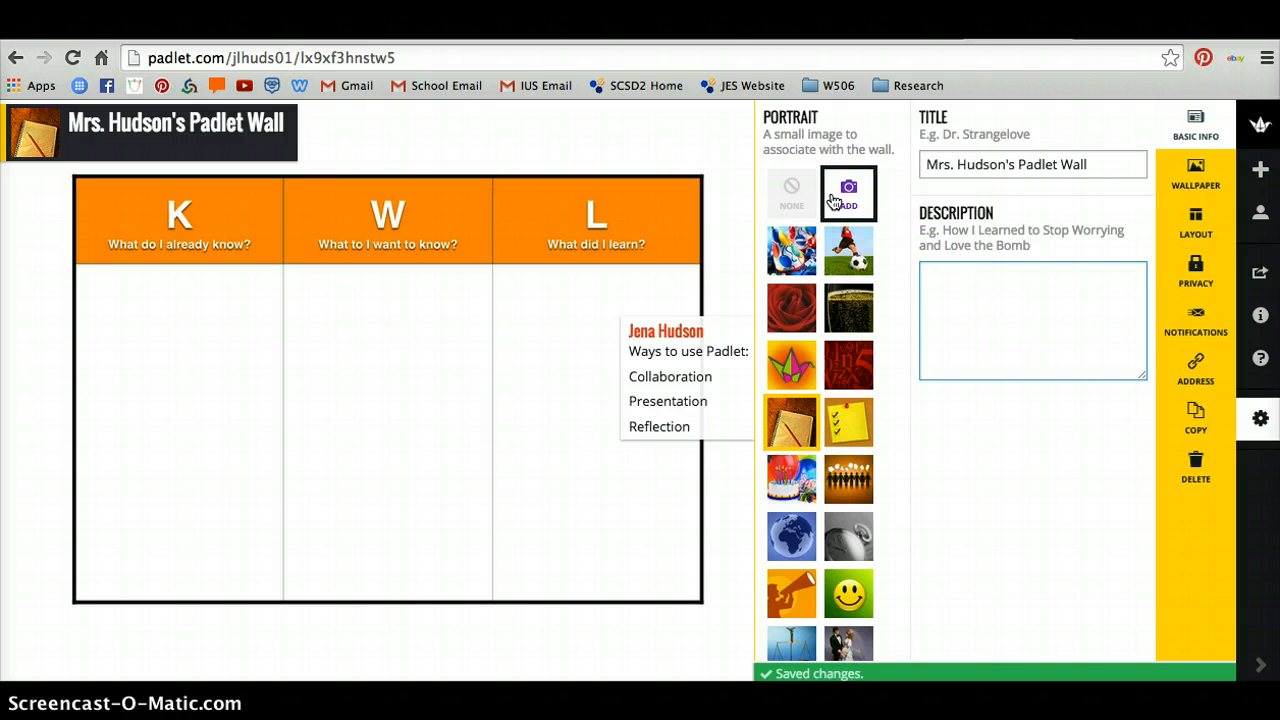
pyautogui.click(857, 365)
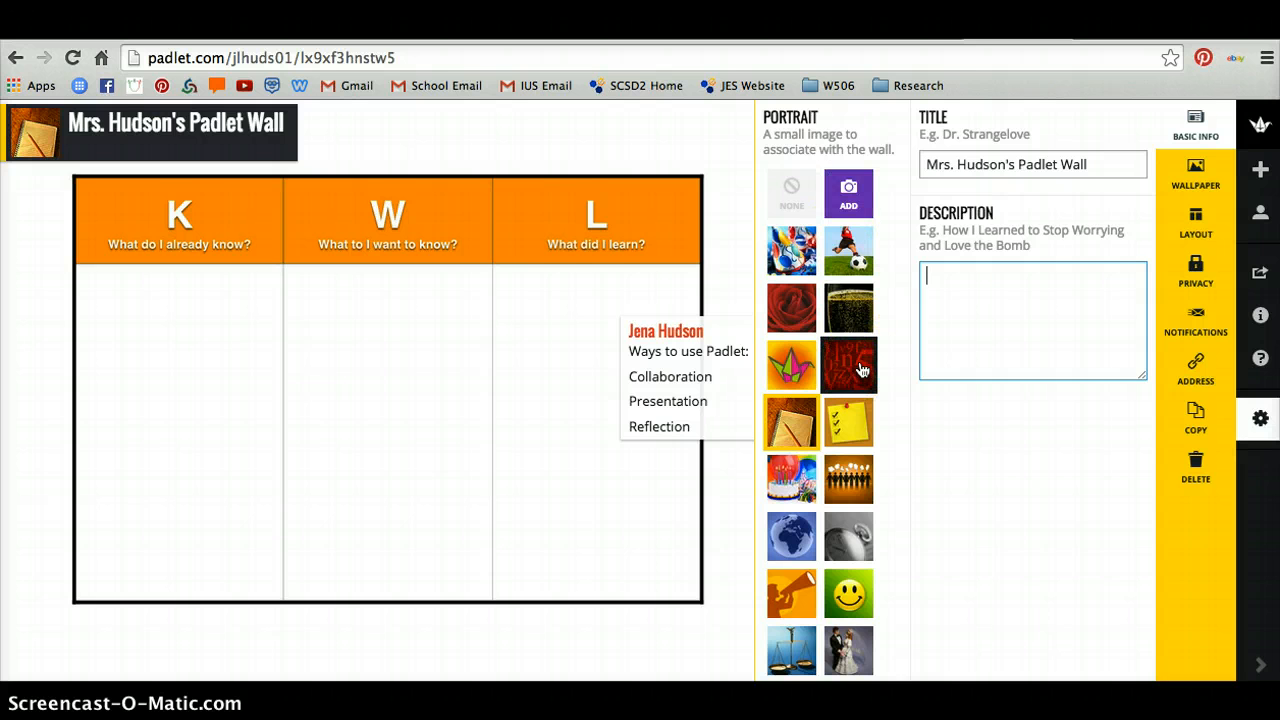
pyautogui.scroll(-3, 862, 370)
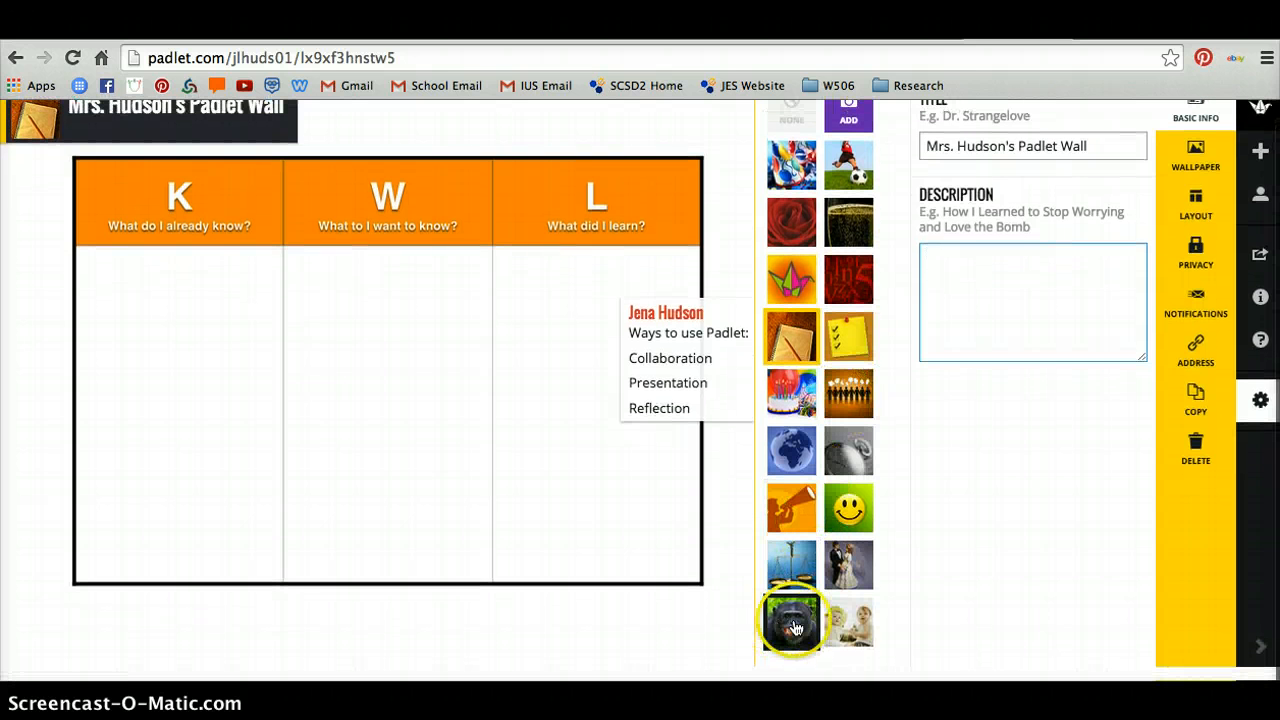
pyautogui.click(848, 622)
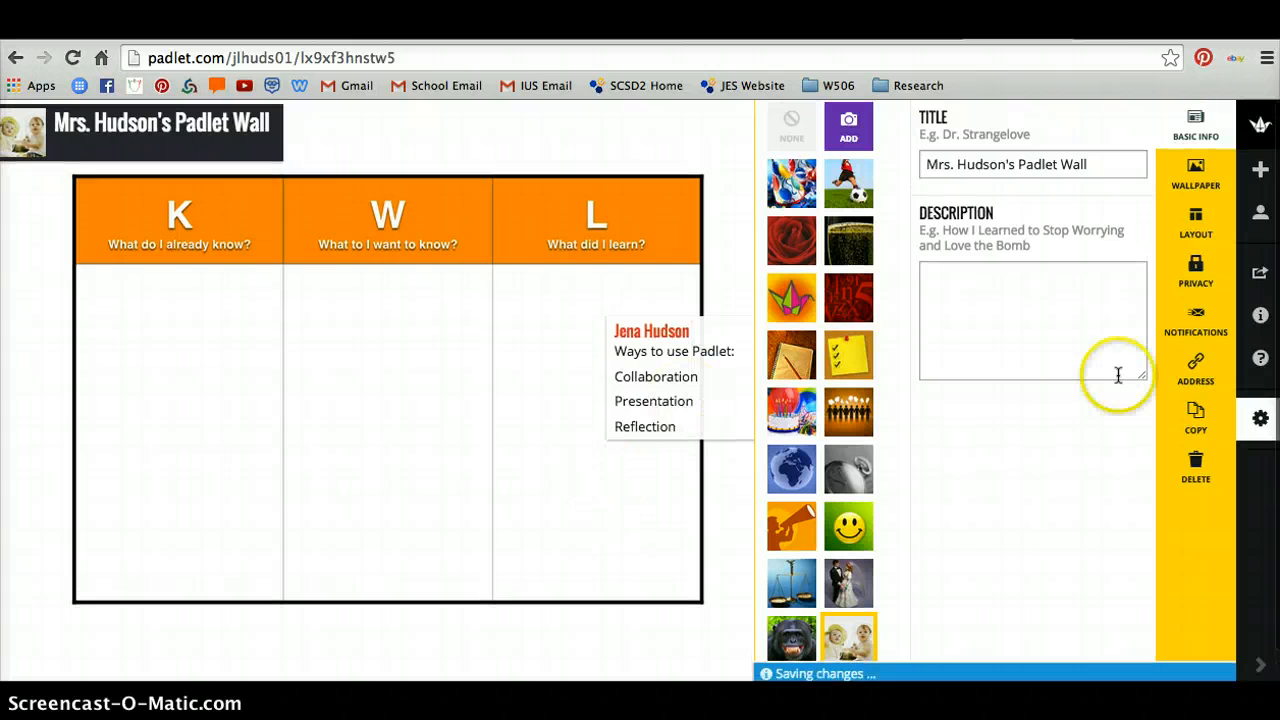
pyautogui.click(1260, 419)
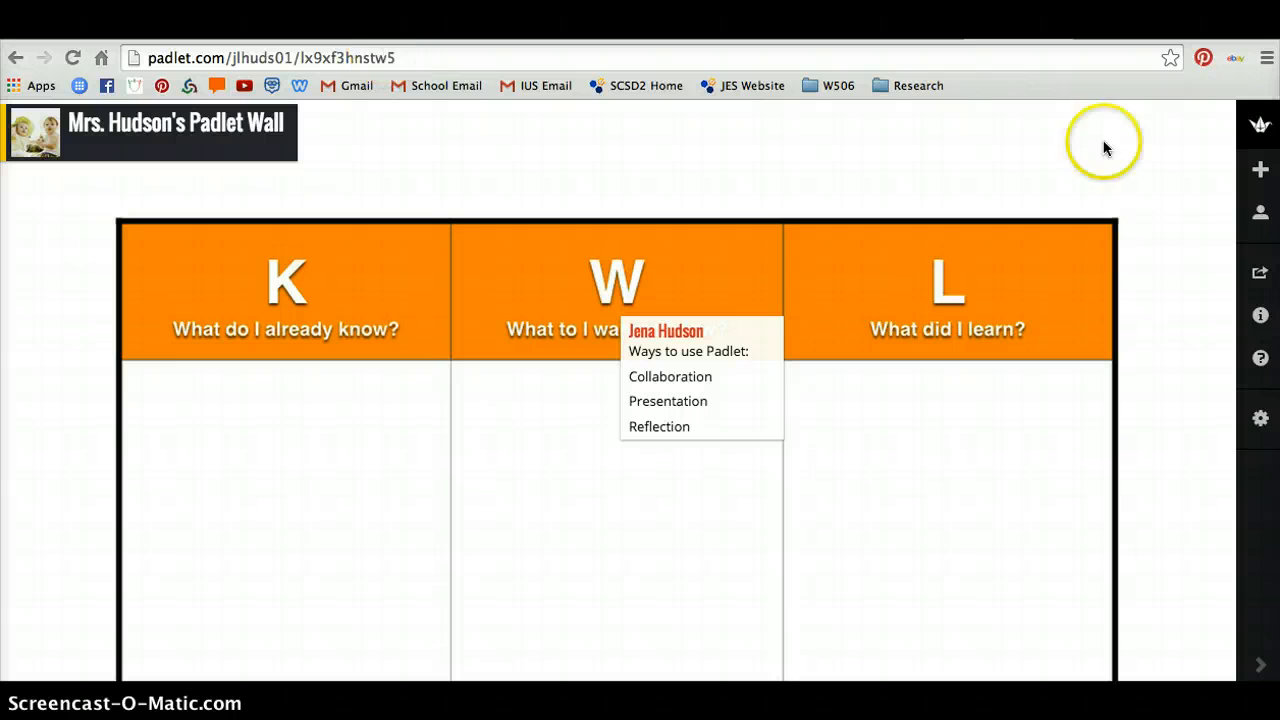
# Examine the wall's address settings, selecting the option to pick a padlet.com address and comparing it with the current URL
pyautogui.click(1267, 412)
pyautogui.click(1263, 426)
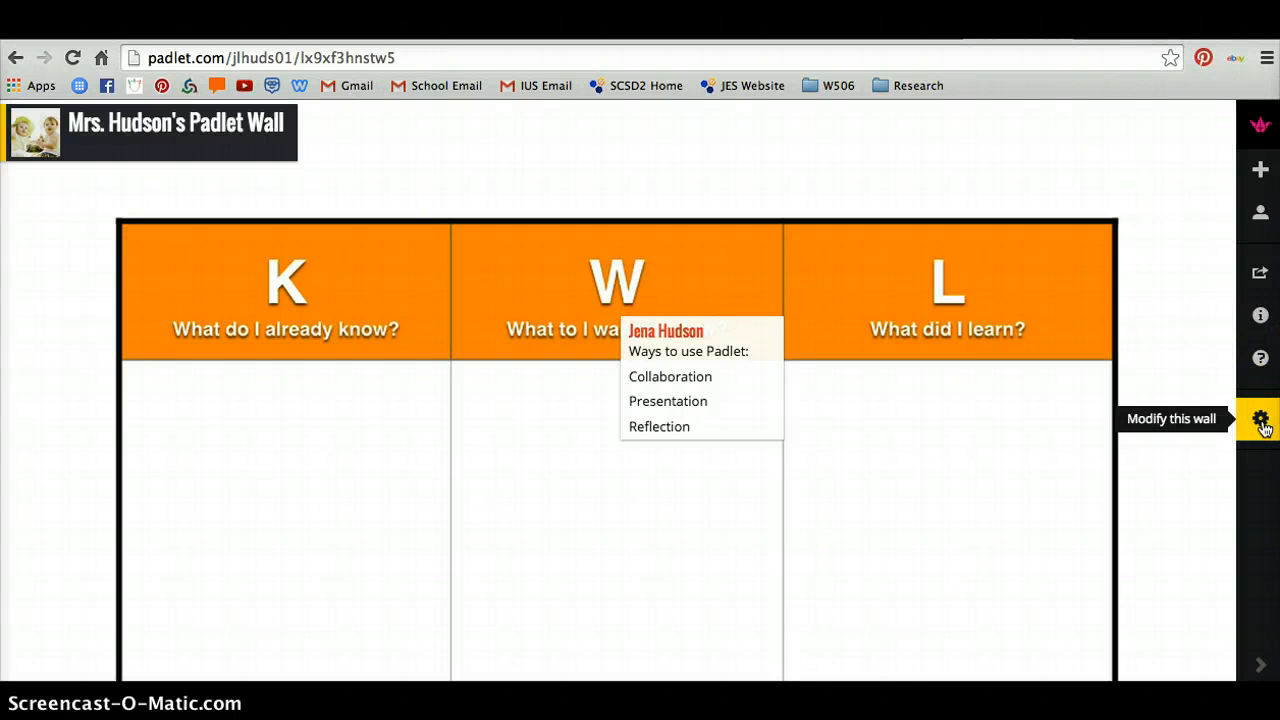
pyautogui.click(1186, 384)
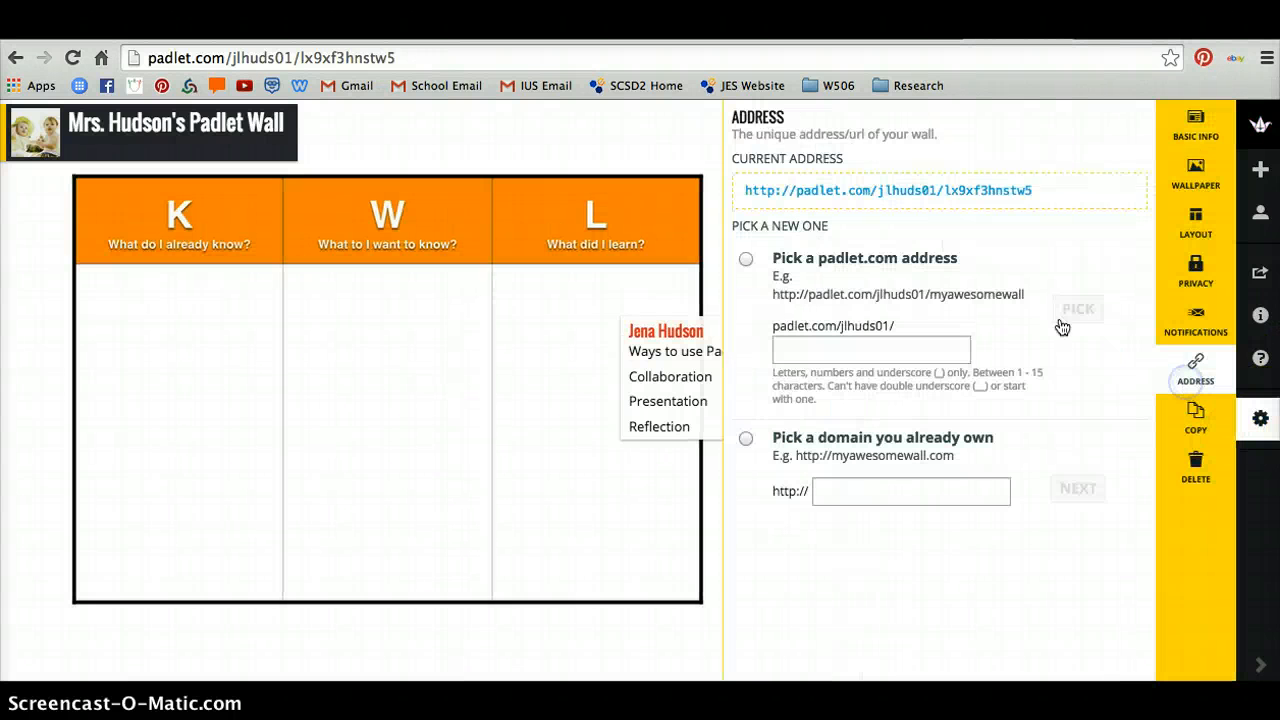
pyautogui.click(745, 261)
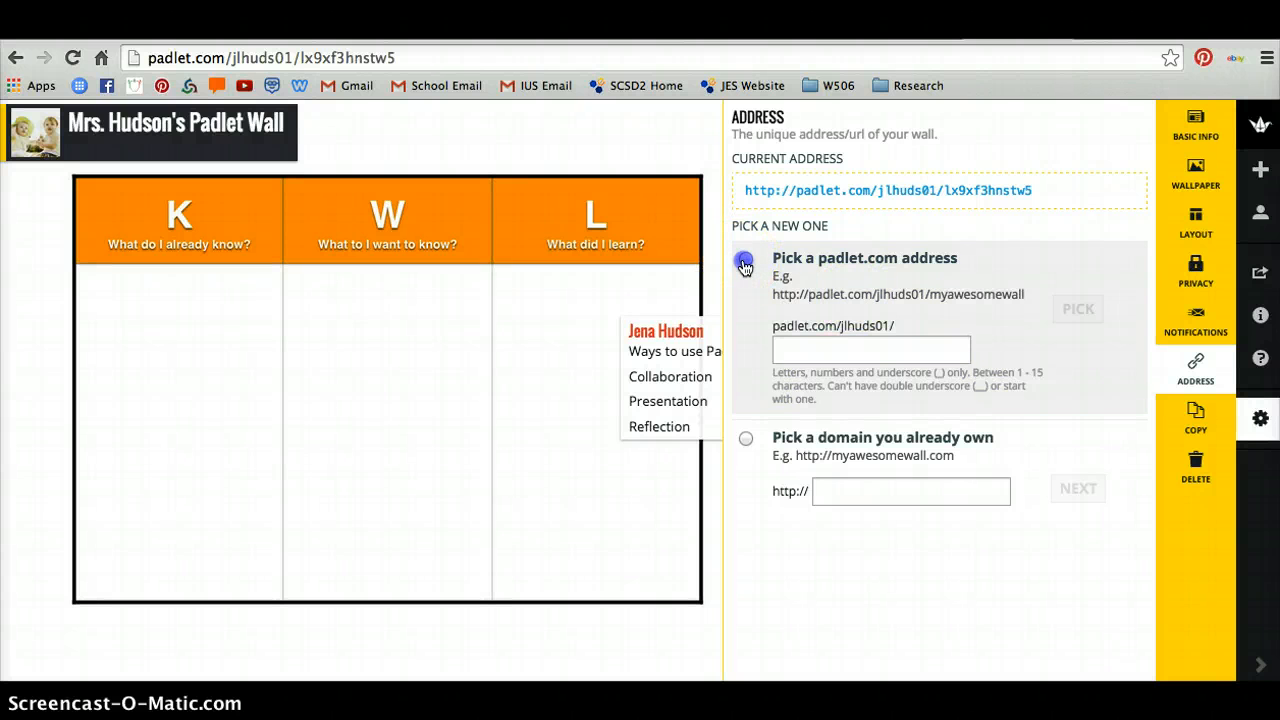
pyautogui.click(877, 346)
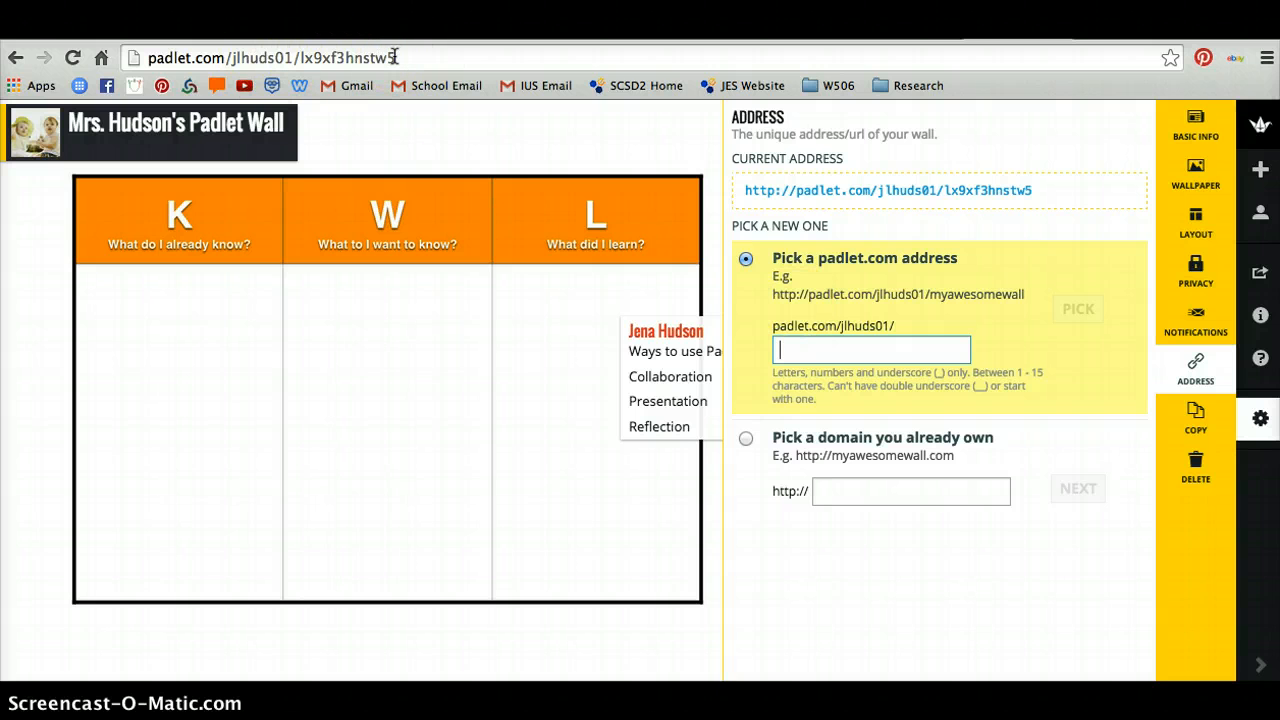
pyautogui.click(318, 58)
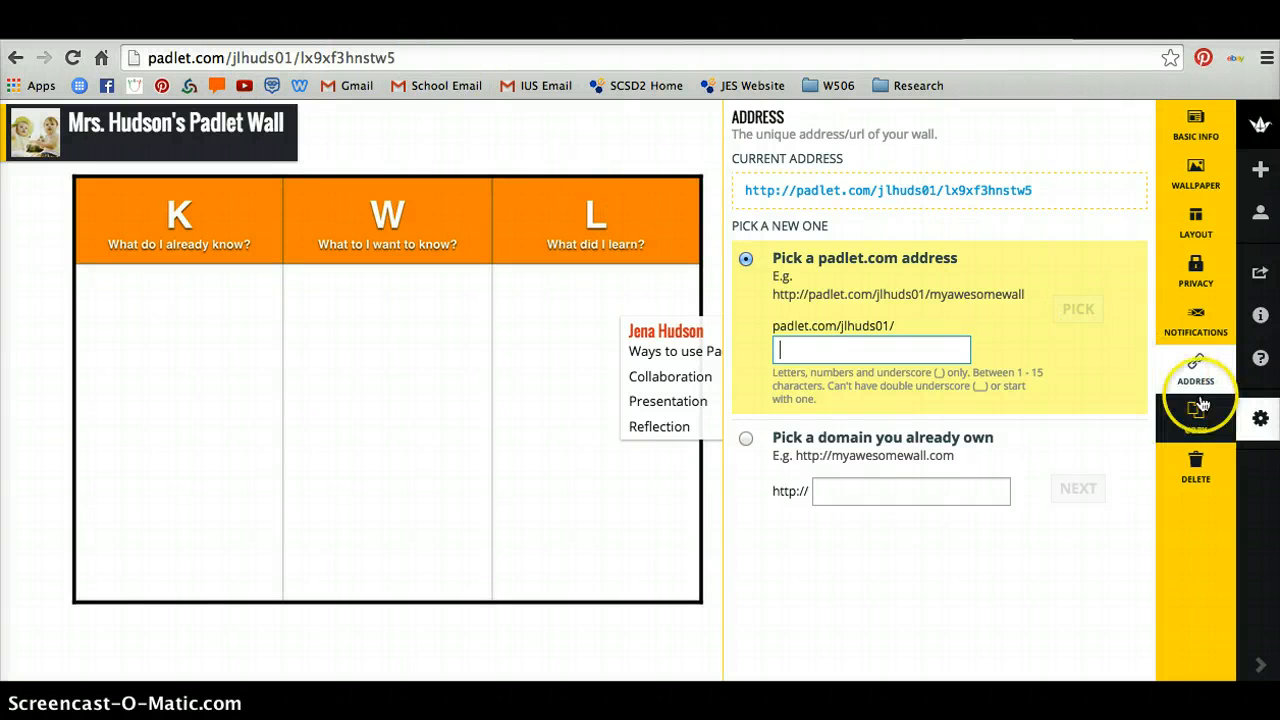
# Close the wall settings and move the post into the L column below "What did I learn?"
pyautogui.click(1262, 420)
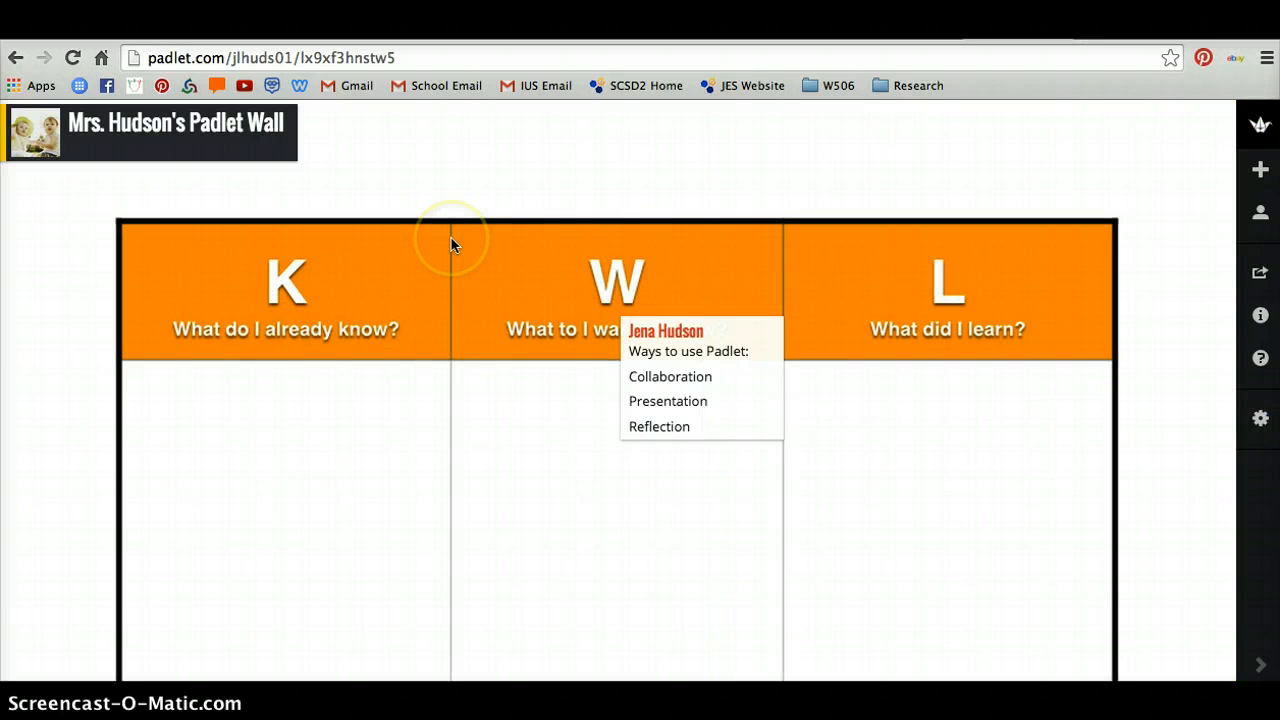
pyautogui.moveTo(783, 433); pyautogui.dragTo(820, 394)
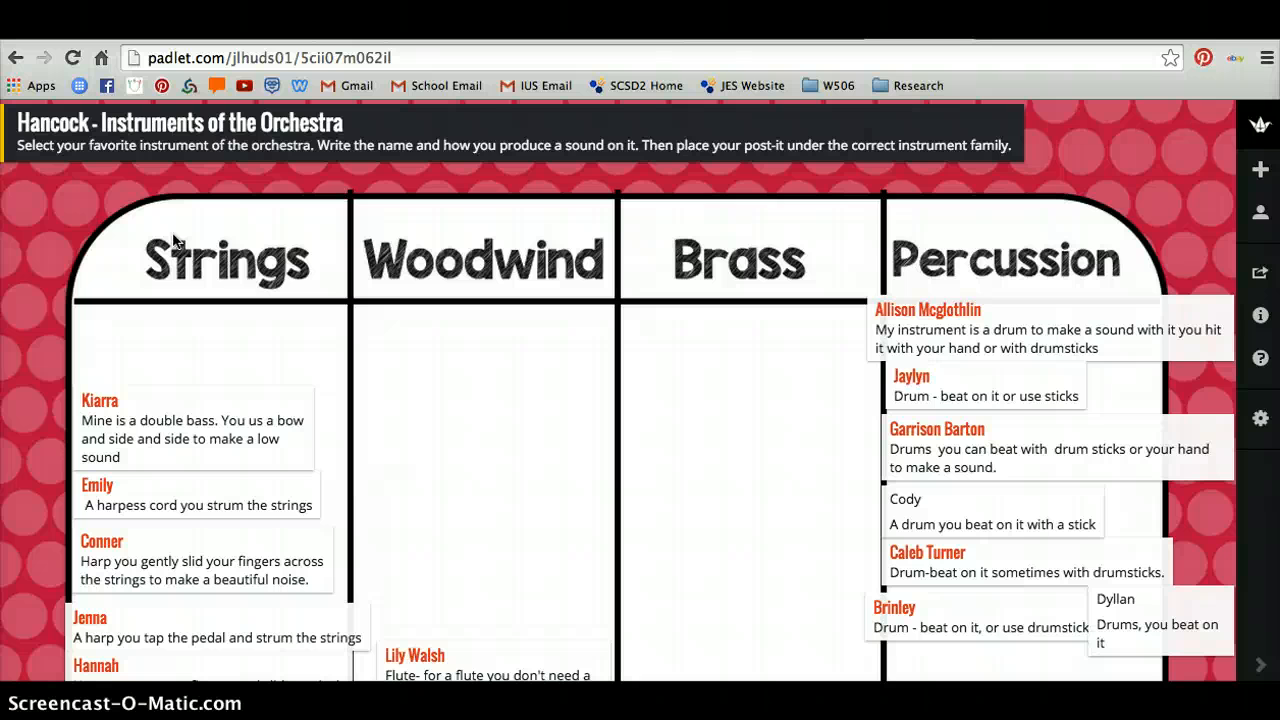
# Examine the student posts in the instrument-family columns of the Instruments of the Orchestra wall, and return to the KWL wall
pyautogui.moveTo(78, 455)
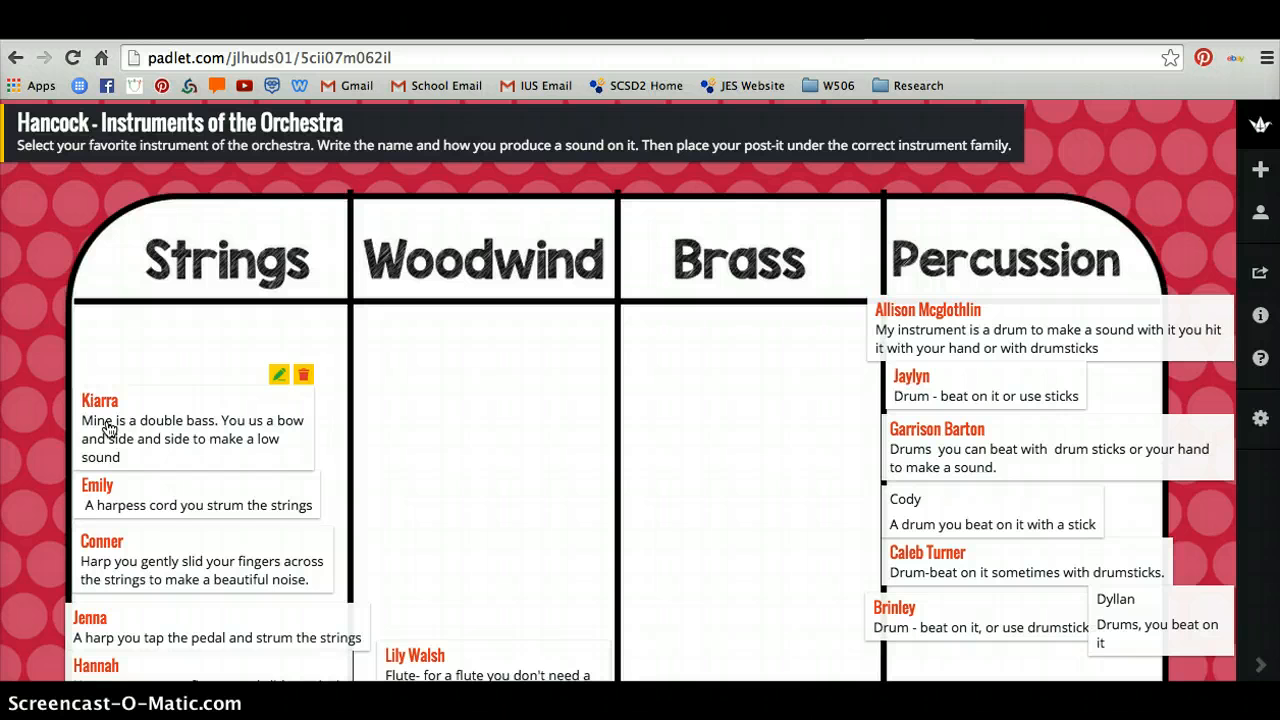
pyautogui.scroll(-2, 108, 428)
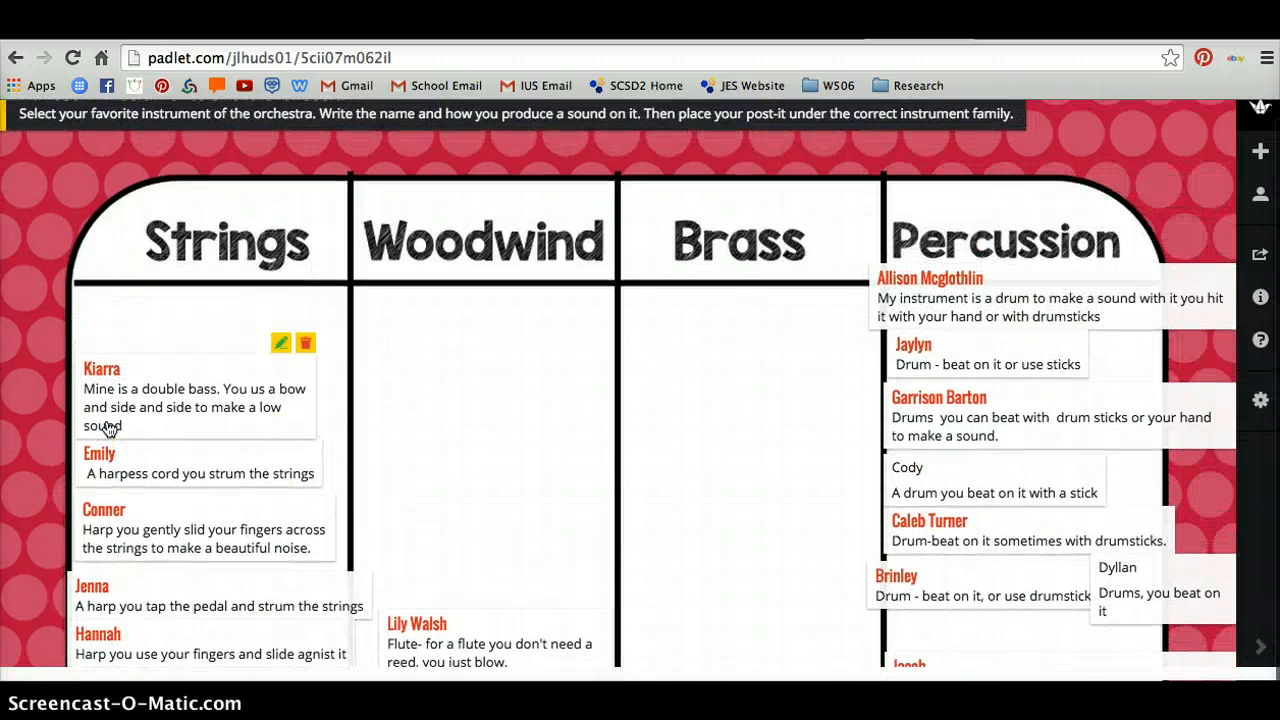
pyautogui.click(614, 423)
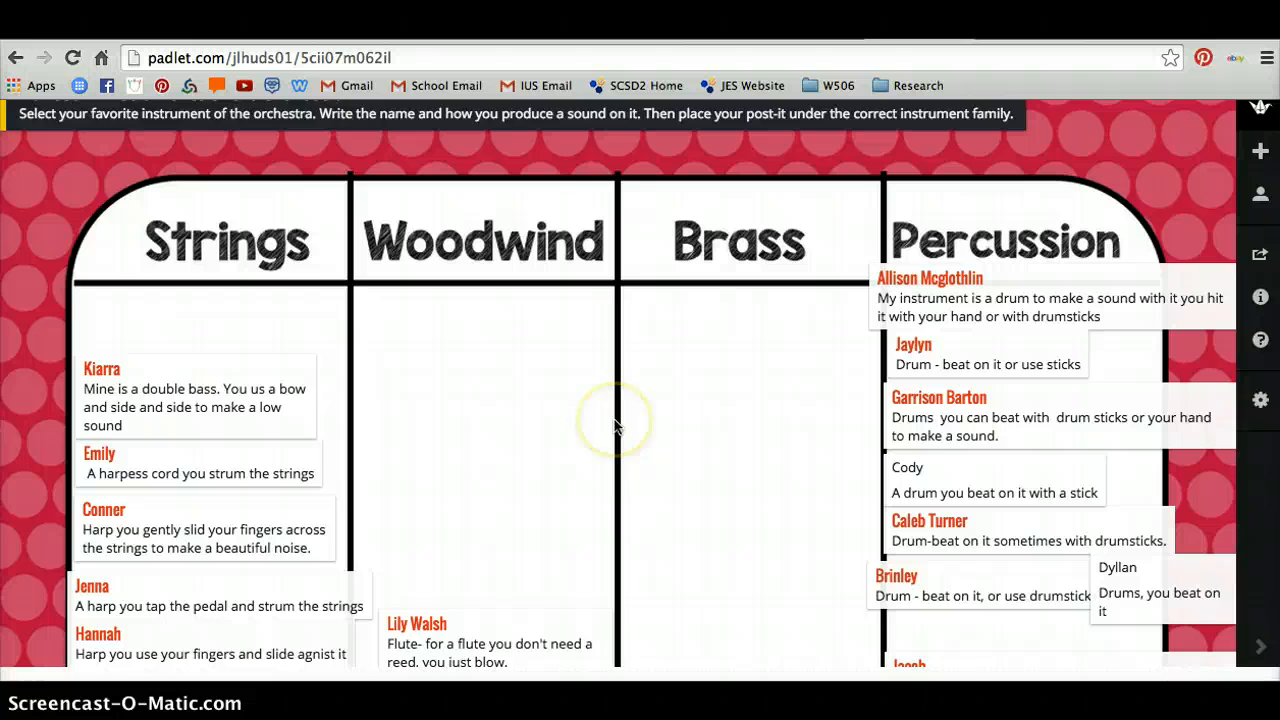
pyautogui.scroll(-3, 615, 427)
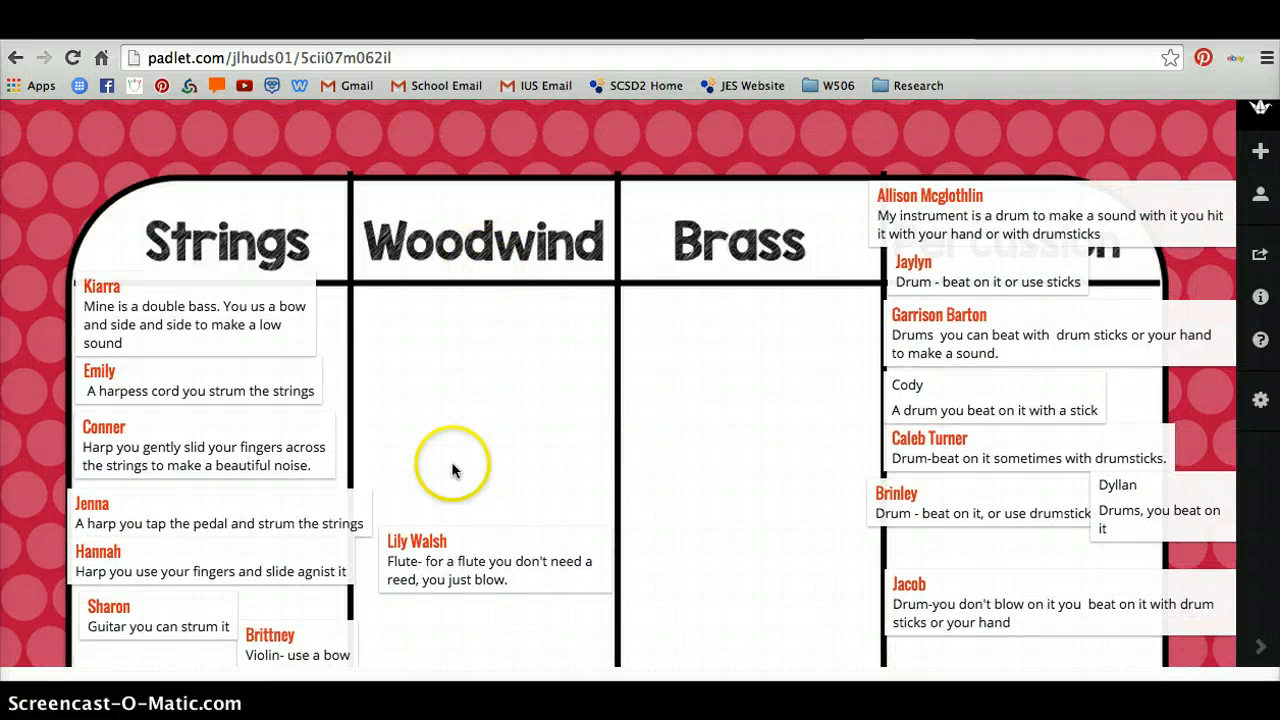
pyautogui.scroll(3, 566, 351)
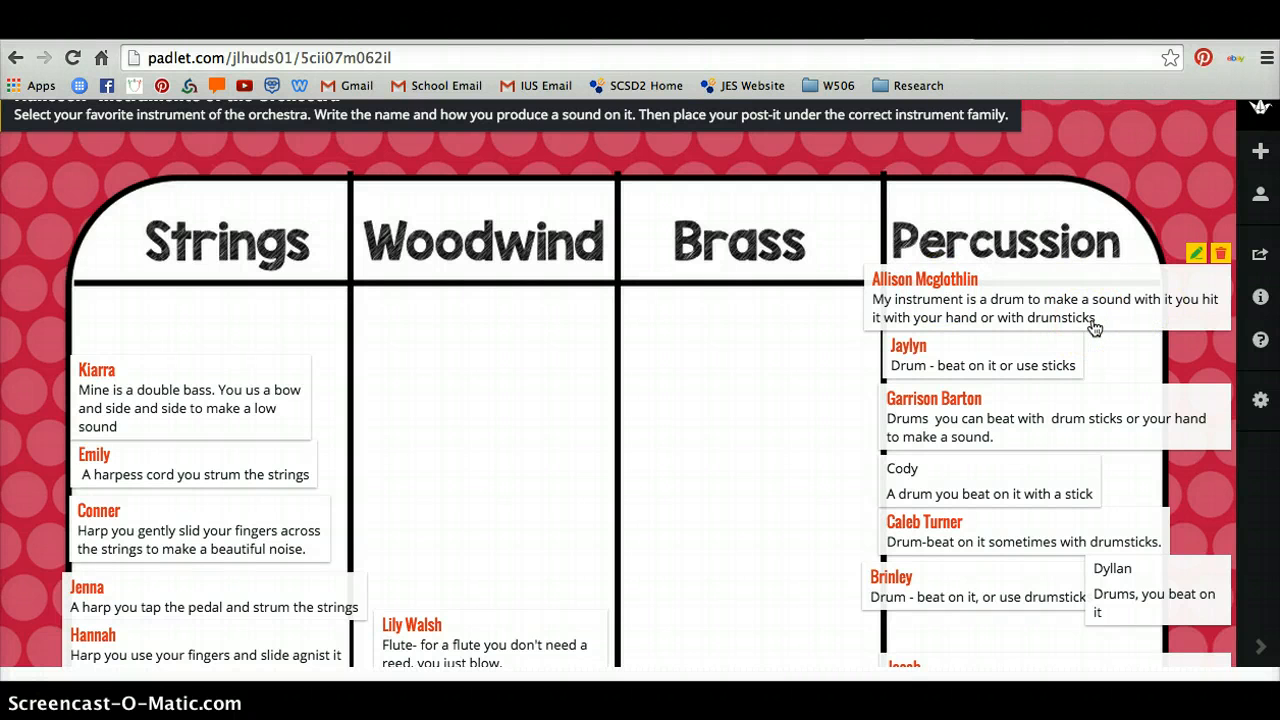
pyautogui.scroll(1, 1095, 328)
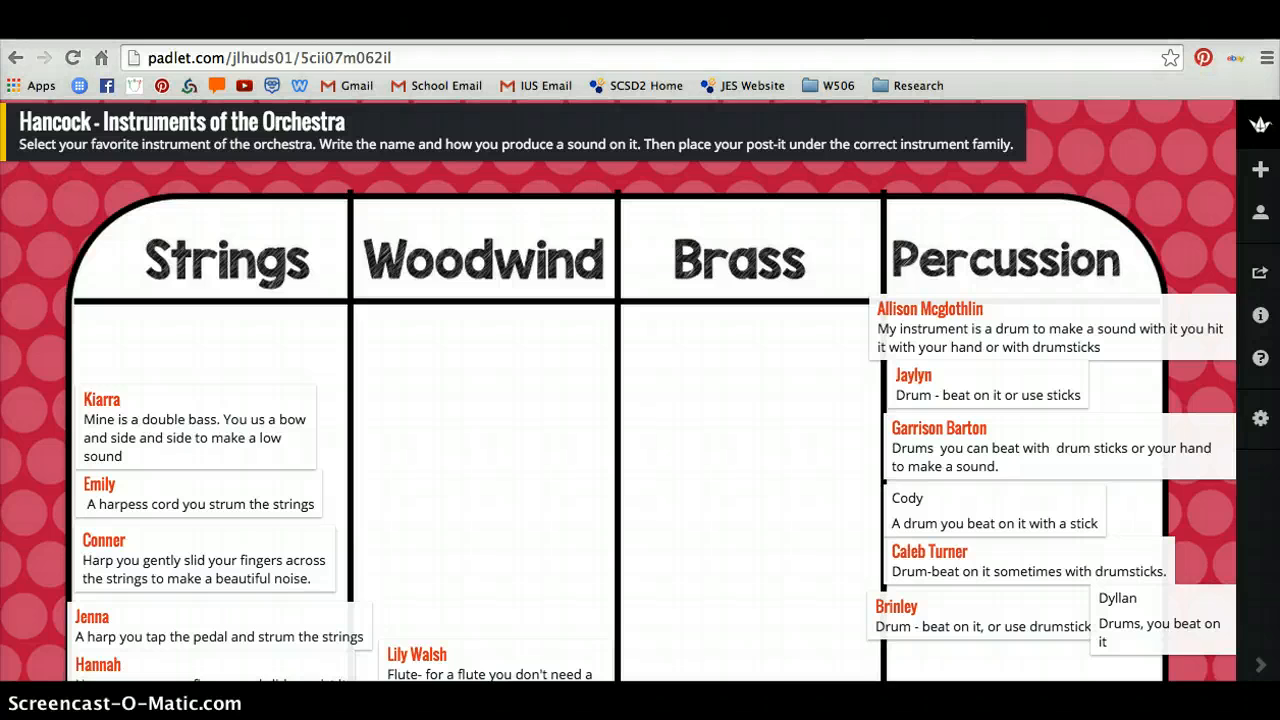
pyautogui.click(737, 165)
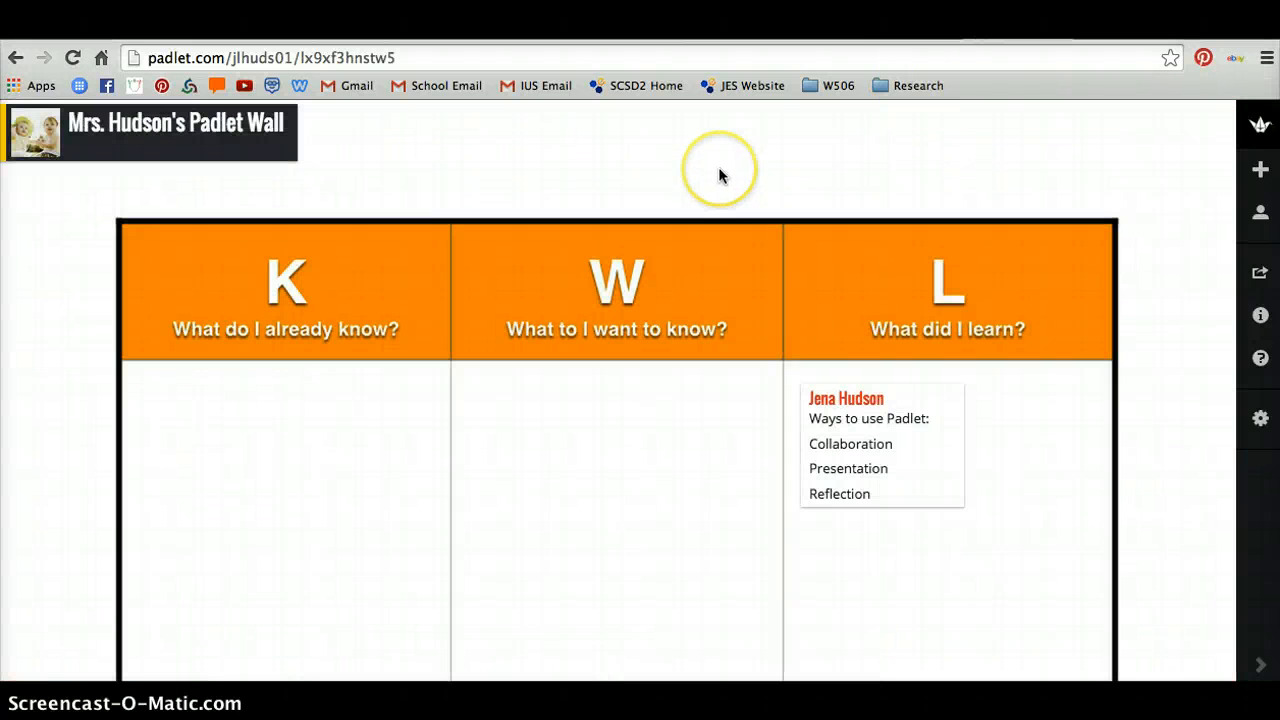